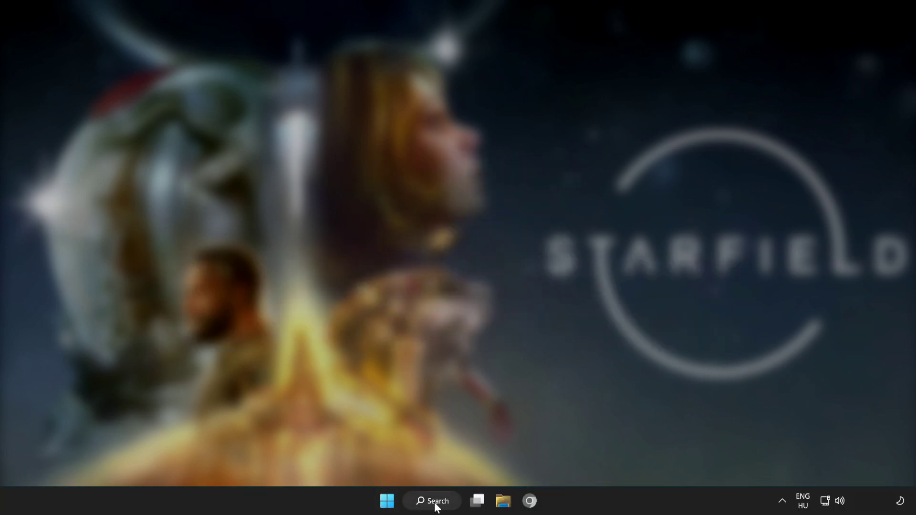
- Search Windows for 'device manager' and launch the Device Manager best match
left_click(435, 505)
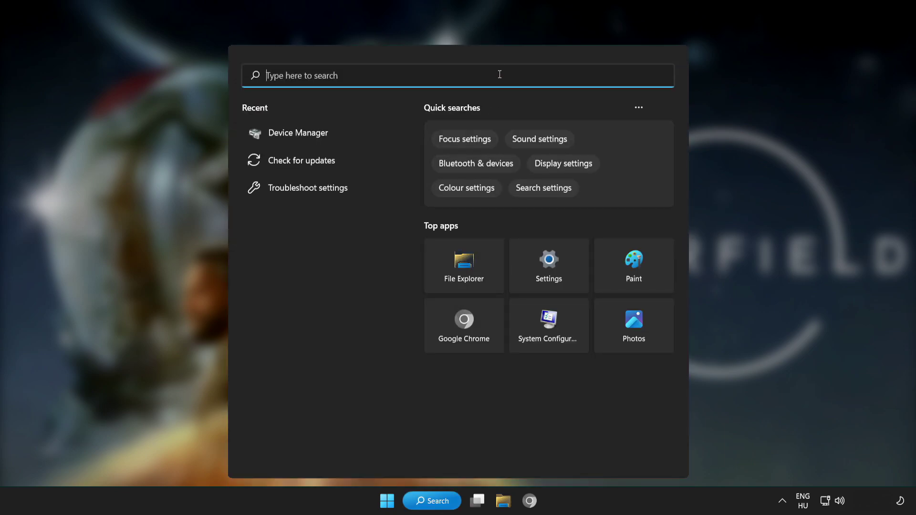
type("device")
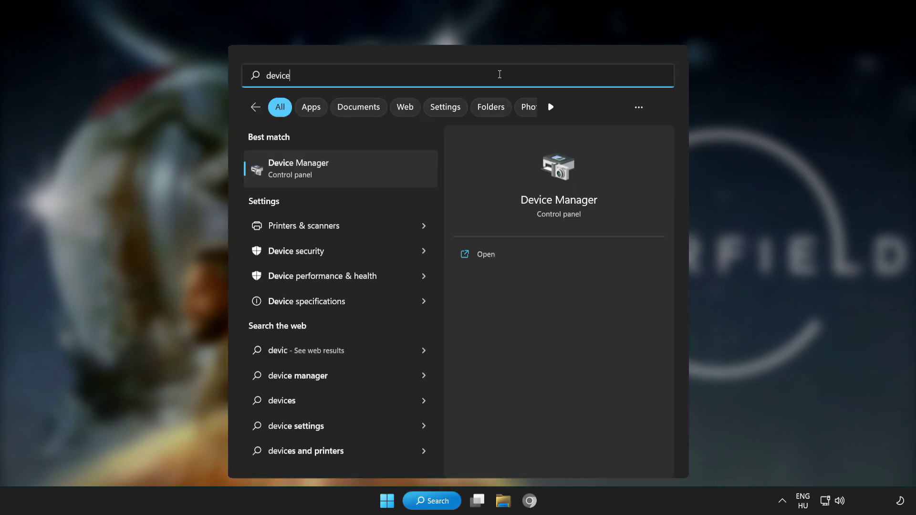
type(" manager")
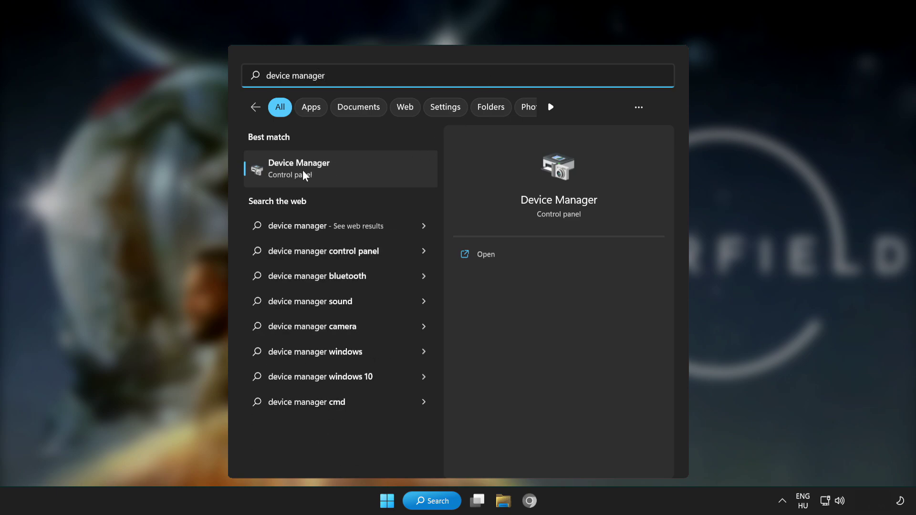
left_click(382, 170)
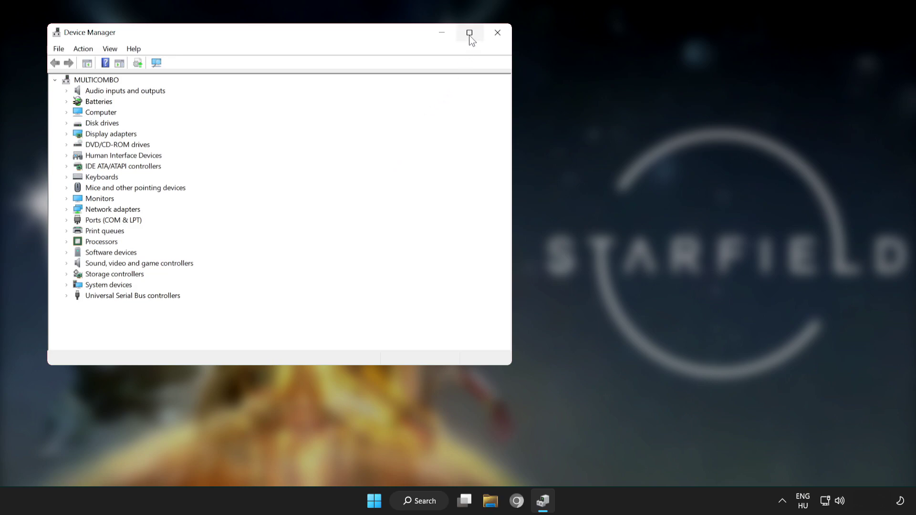
- Maximize Device Manager and expand Display adapters to select the VMware SVGA 3D adapter
left_click(469, 33)
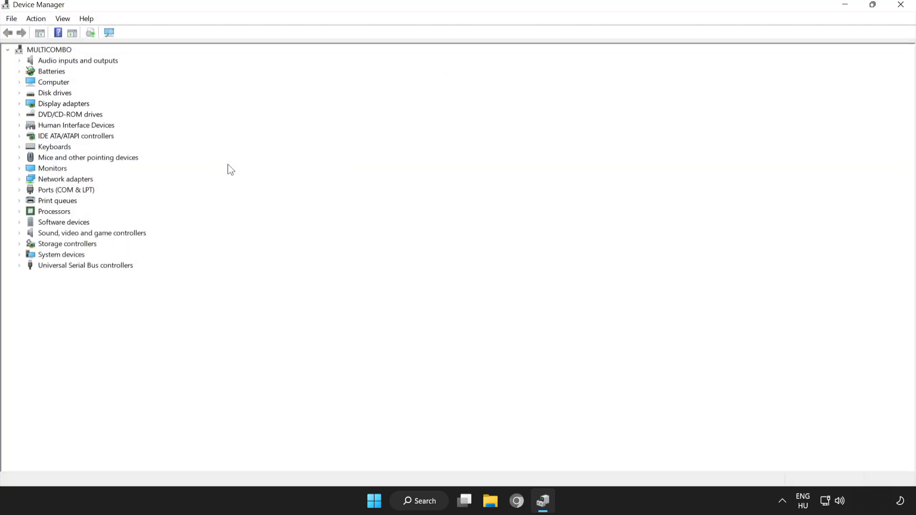
left_click(32, 104)
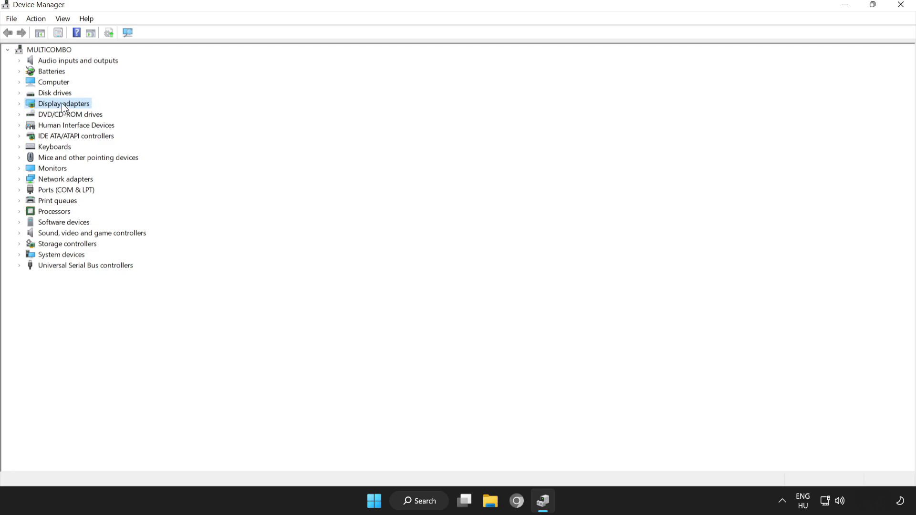
left_click(18, 104)
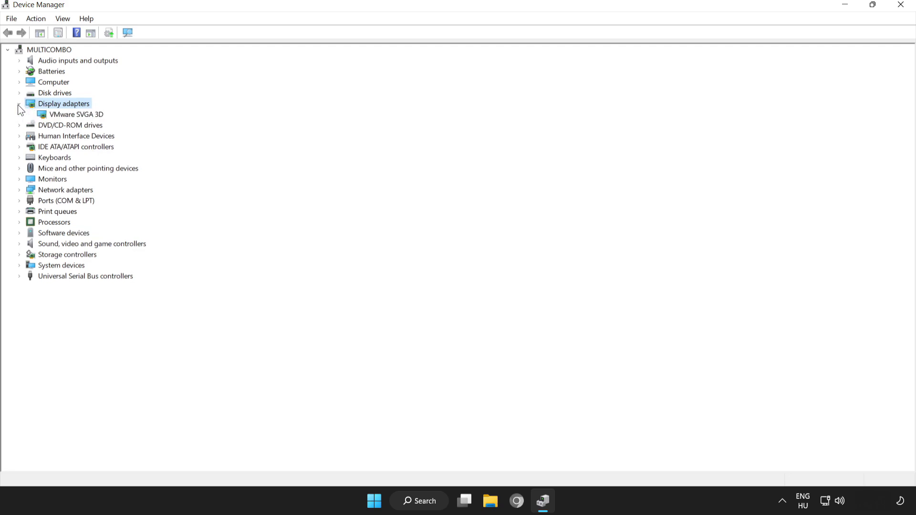
left_click(57, 116)
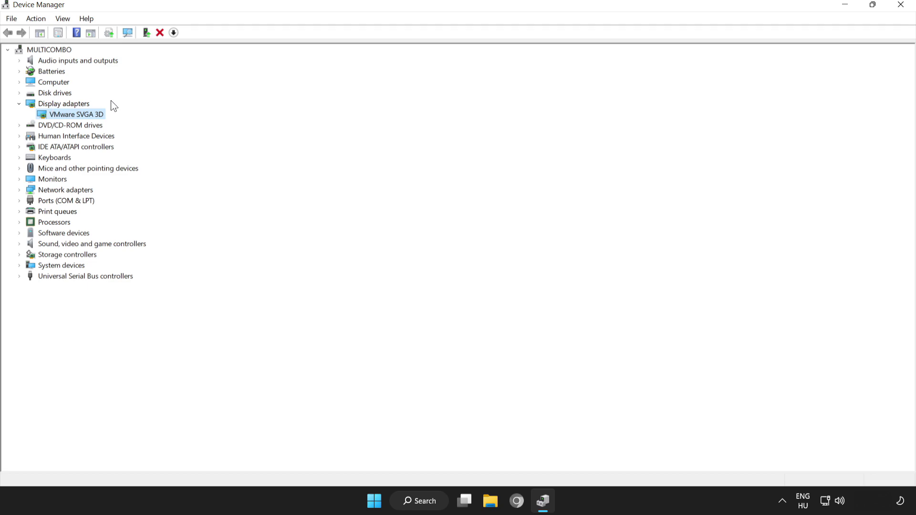
- Search automatically for a newer VMware SVGA 3D driver, find it current, and close Device Manager
right_click(68, 113)
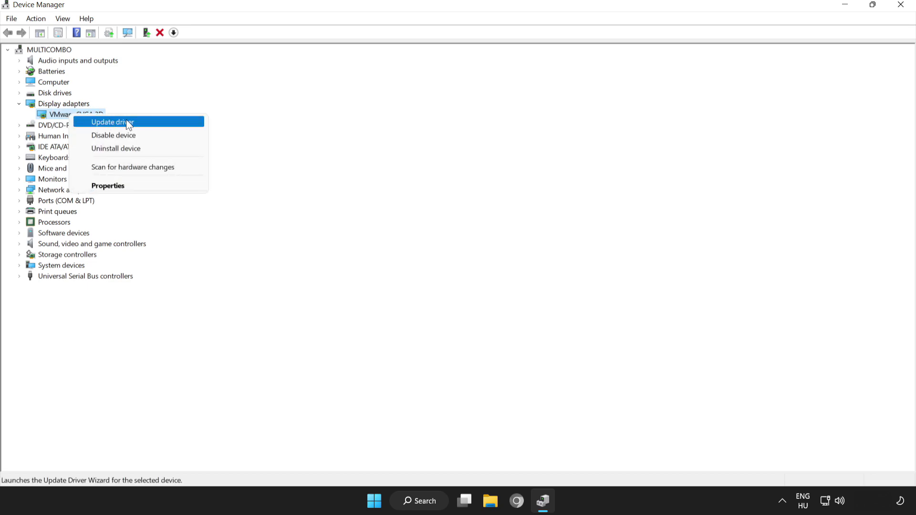
left_click(113, 123)
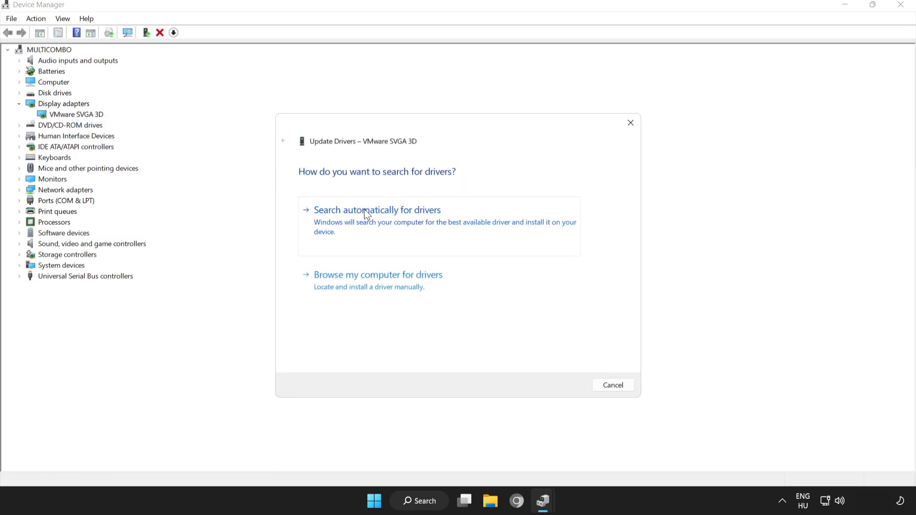
left_click(389, 215)
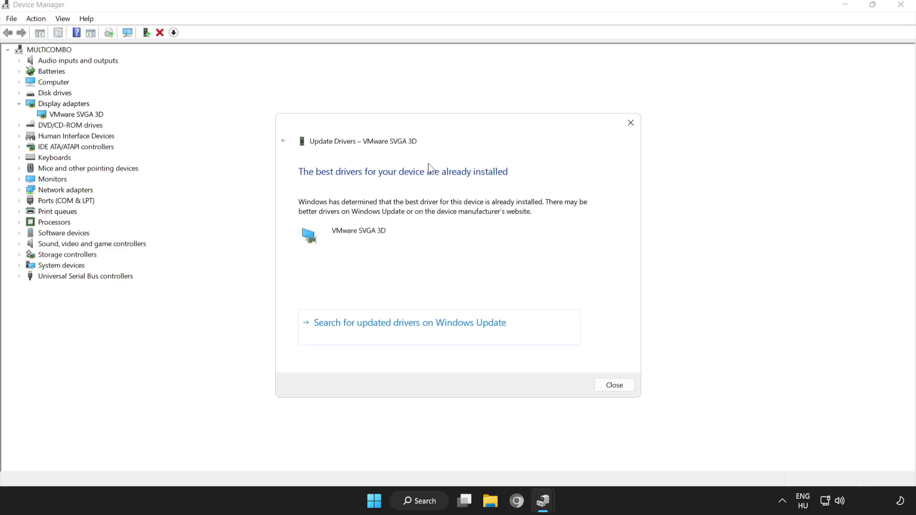
left_click(614, 384)
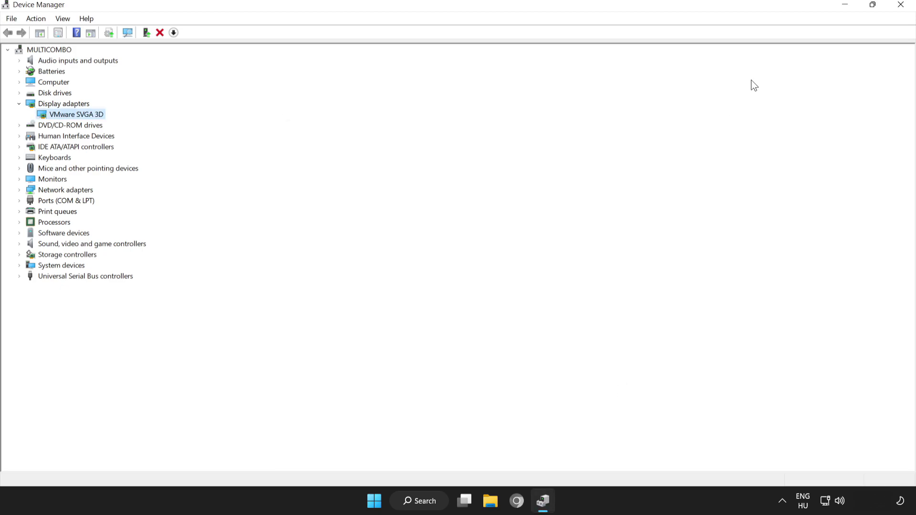
left_click(903, 10)
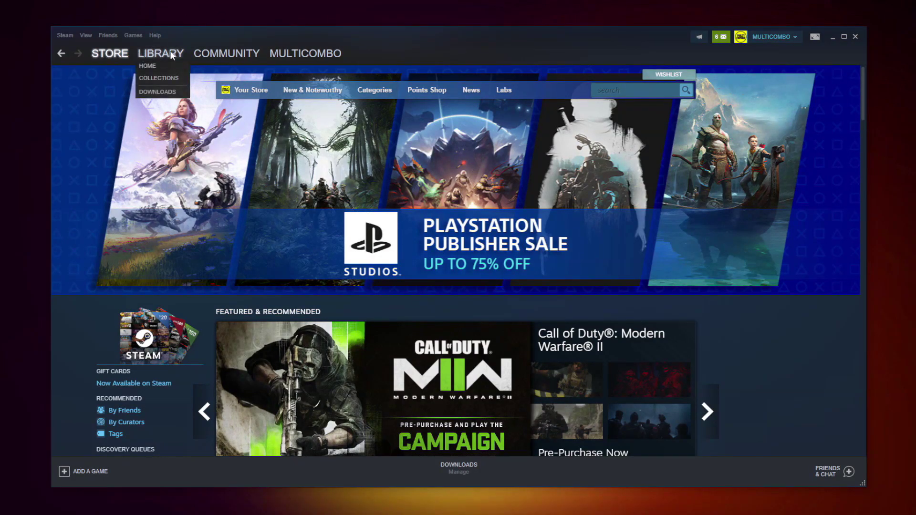
- Go to Steam's Library and bring up the context menu for Starfield
left_click(158, 55)
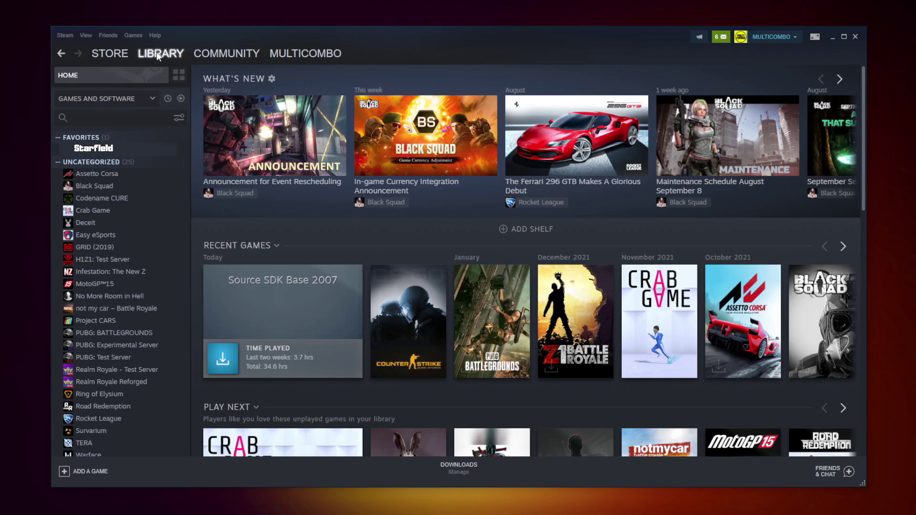
right_click(179, 151)
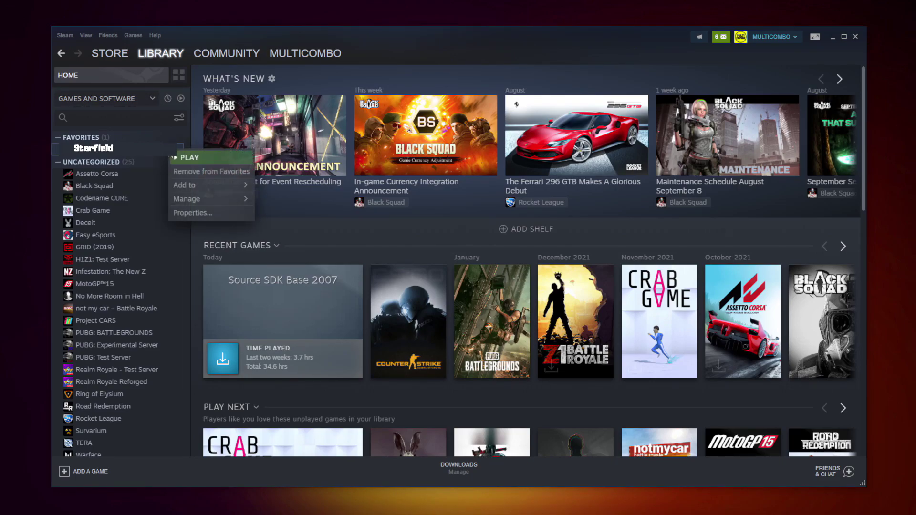
- From Starfield's Properties Local Files page, verify game file integrity until all 3367 files validate
left_click(205, 211)
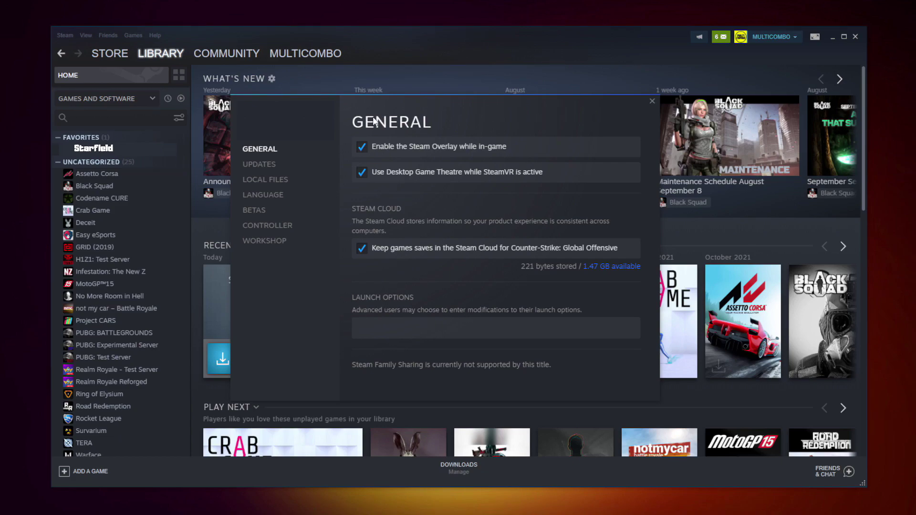
left_click(269, 184)
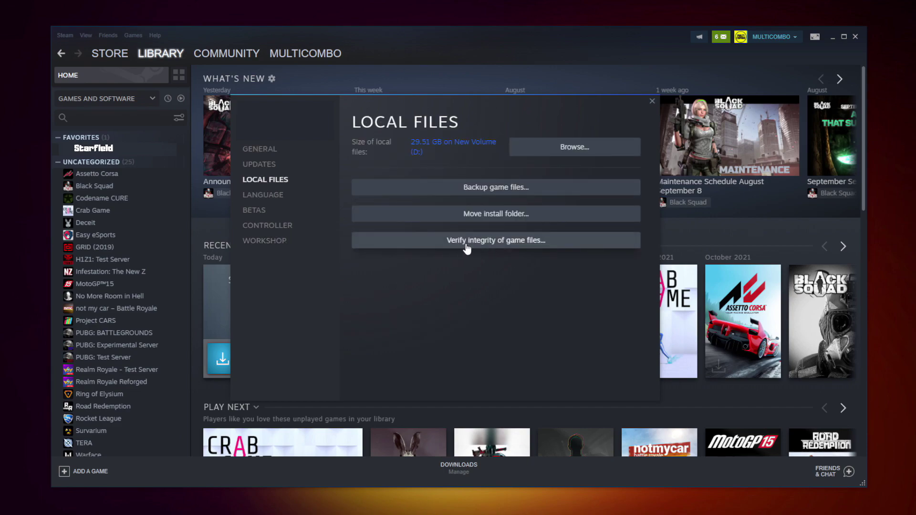
left_click(499, 246)
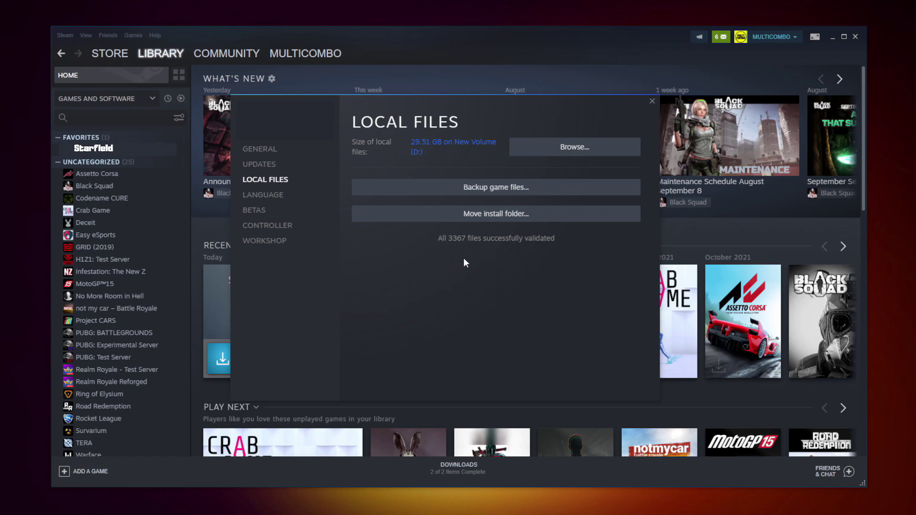
- Browse to the install folder in D:\SteamLibrary\steamapps\common and right-click the Starfield application
left_click(593, 155)
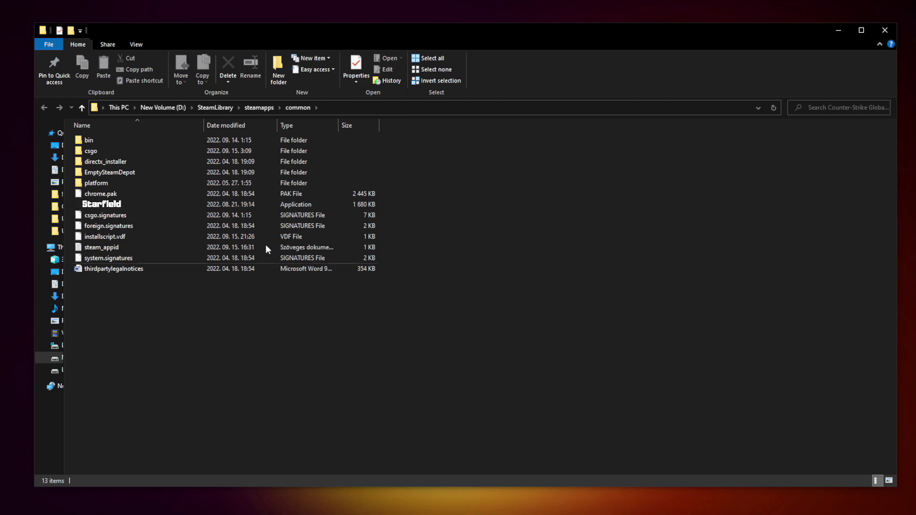
left_click(174, 204)
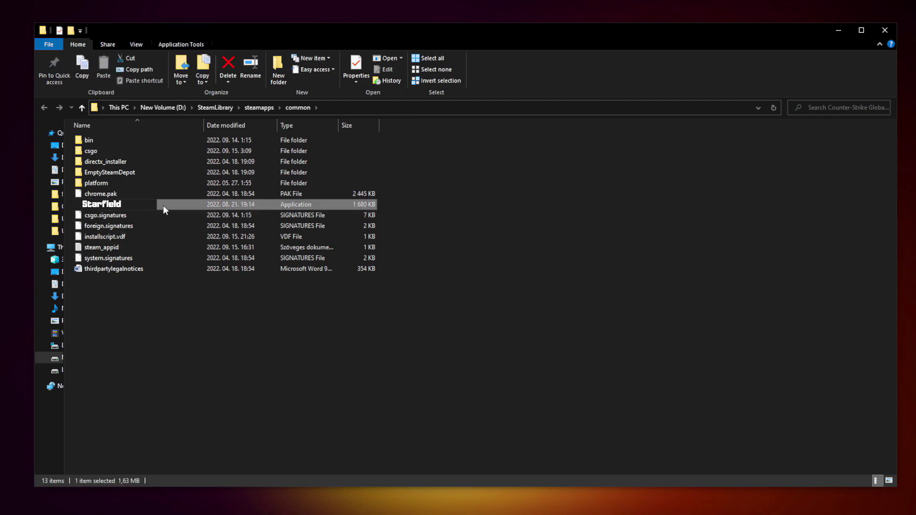
right_click(184, 205)
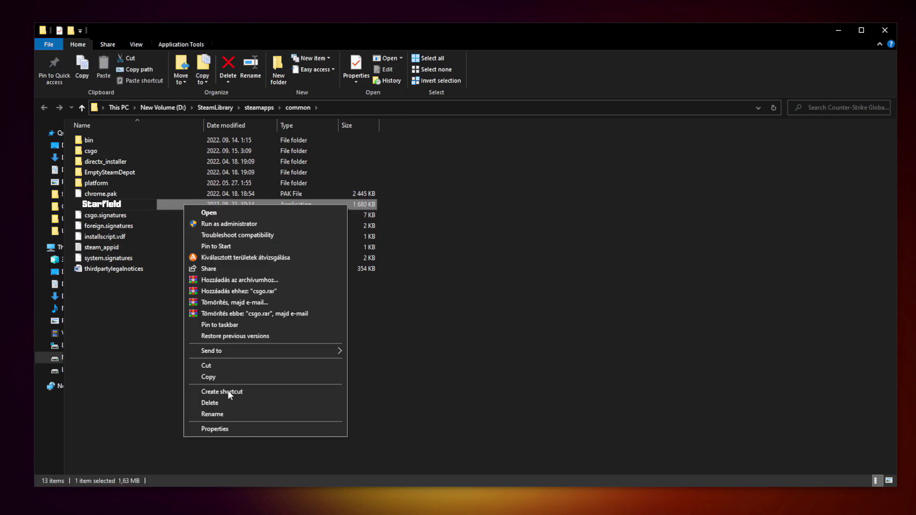
- Set the Starfield application to Windows 8 compatibility, no fullscreen optimizations, run as administrator, and apply
left_click(264, 427)
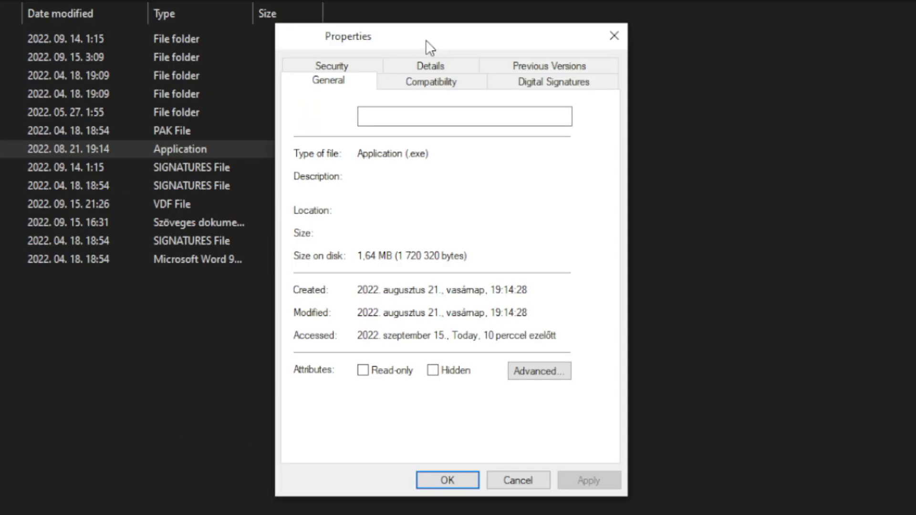
left_click(440, 86)
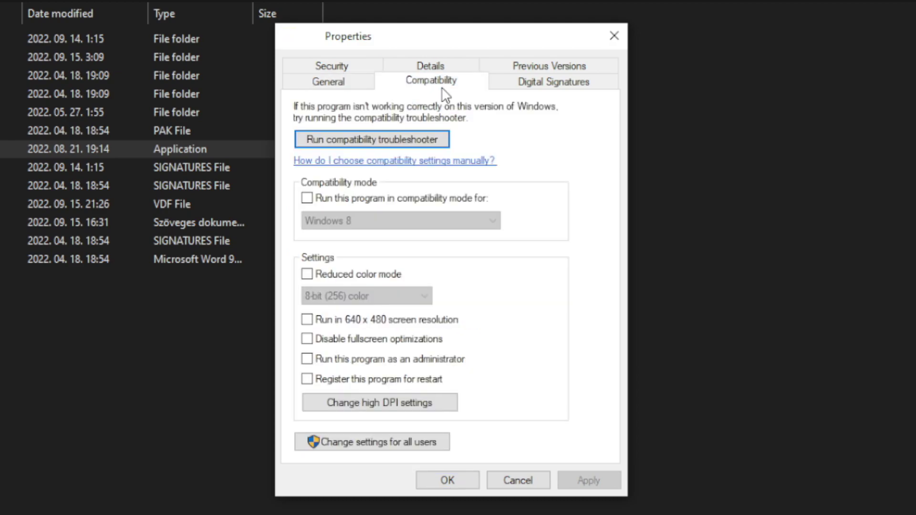
left_click(308, 198)
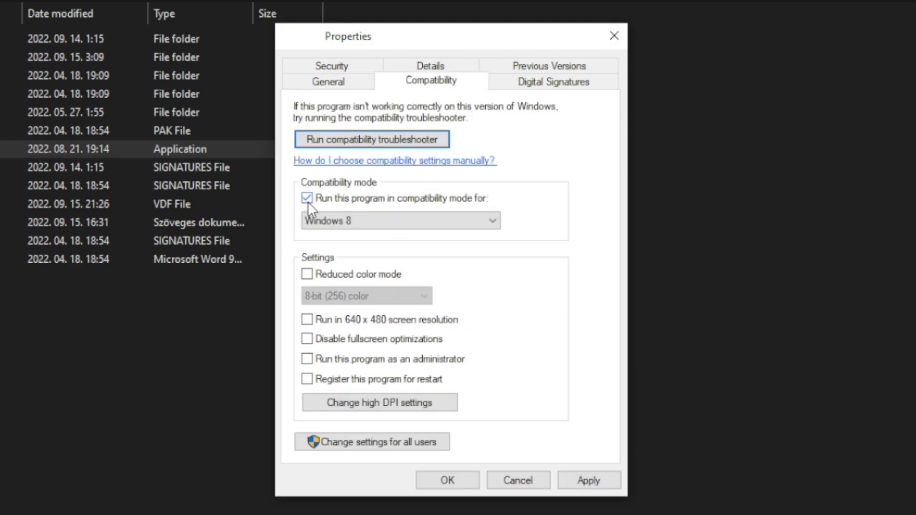
left_click(355, 221)
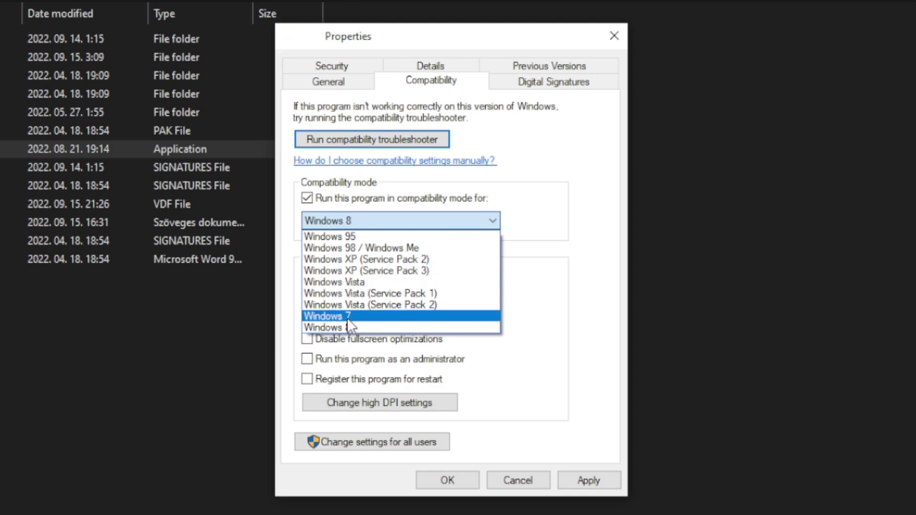
left_click(353, 328)
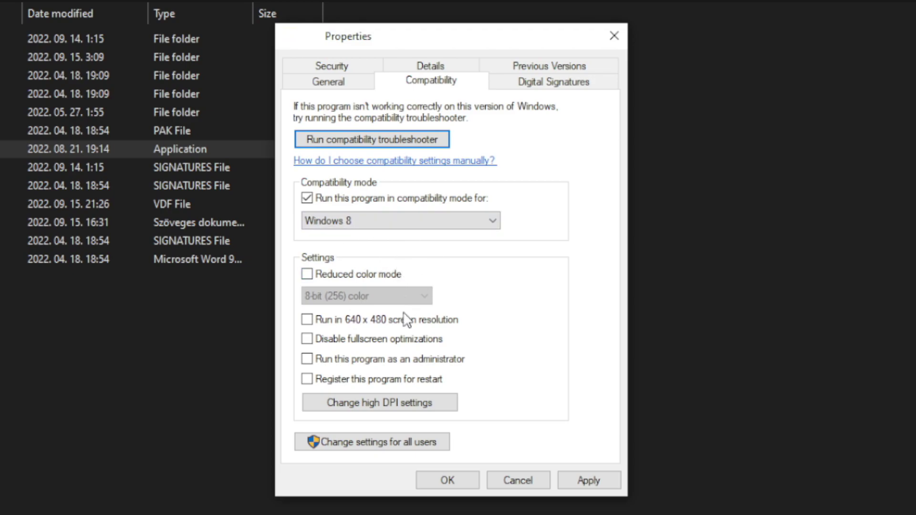
left_click(370, 342)
left_click(443, 363)
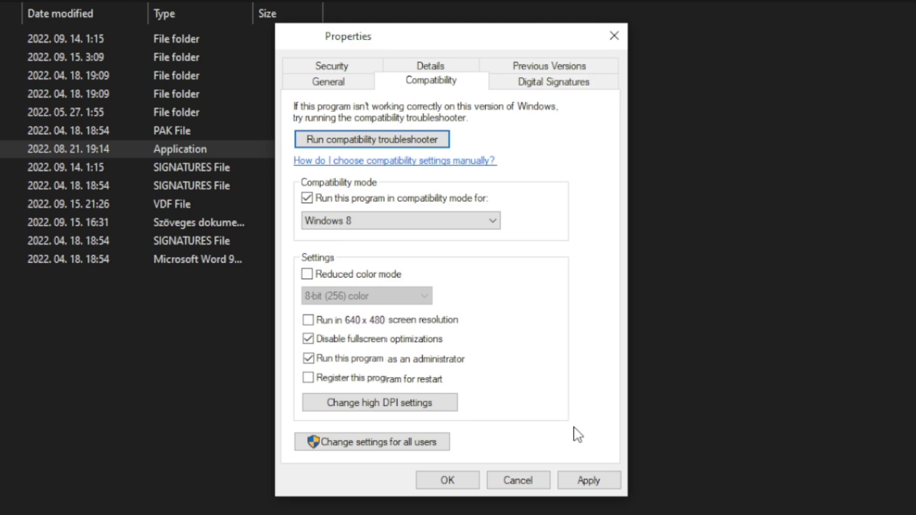
left_click(592, 482)
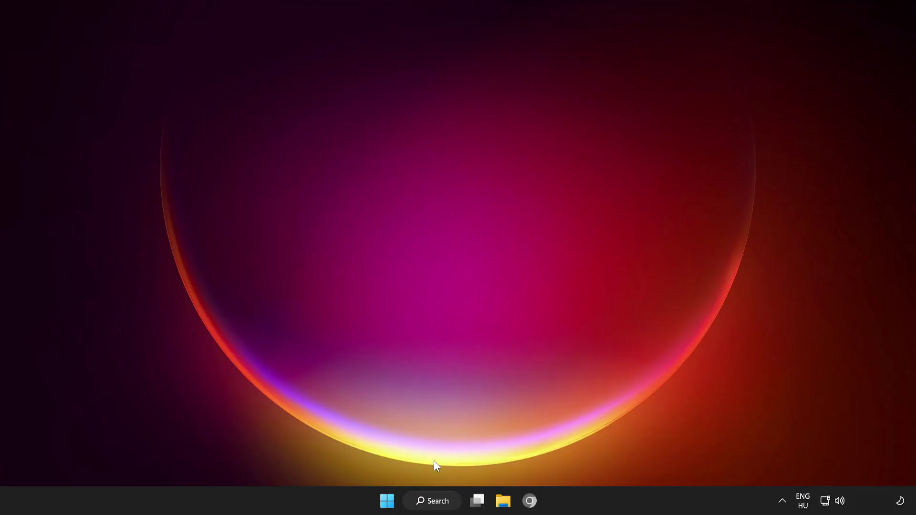
- Search Windows for 'update' to bring up Check for updates
left_click(428, 500)
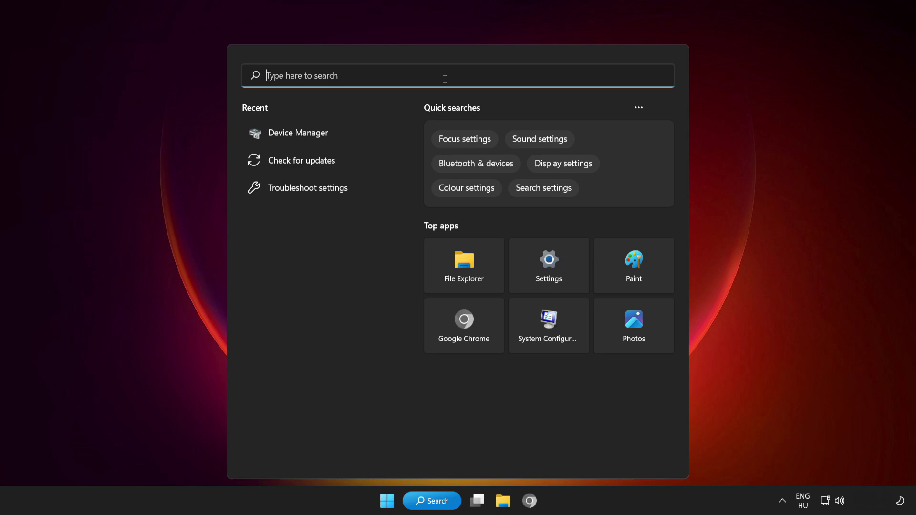
type("update")
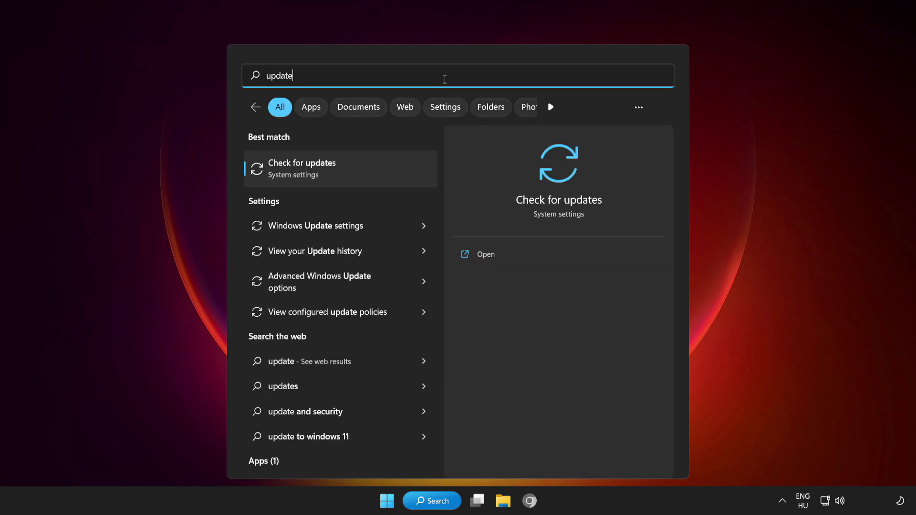
- Run Check for updates in Windows Update, confirm the PC is up to date, and close Settings
left_click(360, 167)
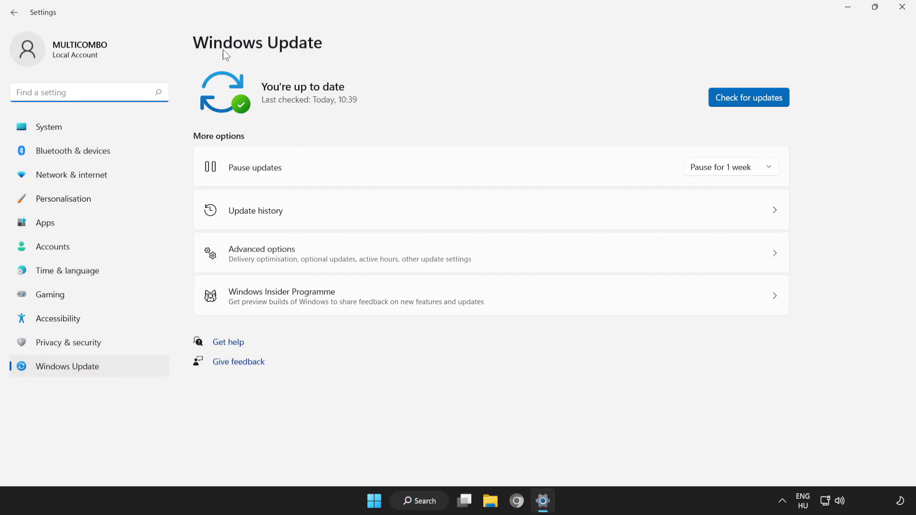
left_click(751, 100)
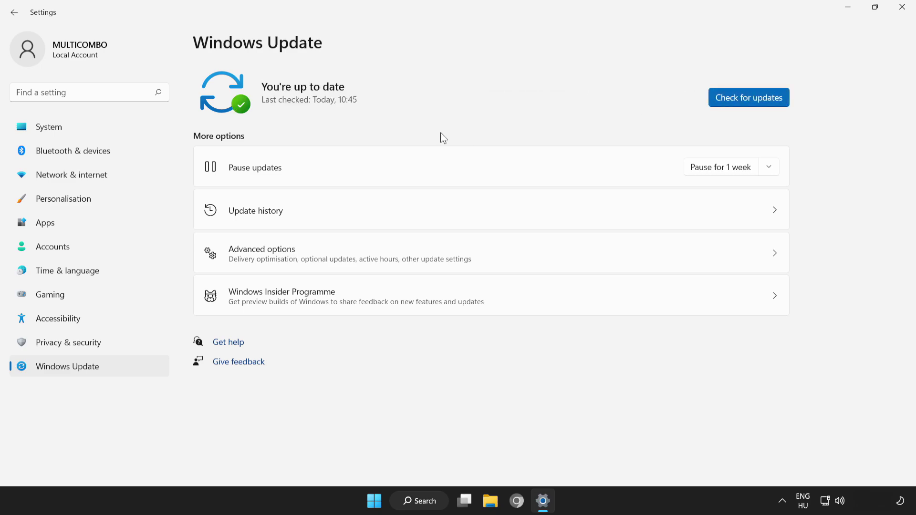
left_click(901, 14)
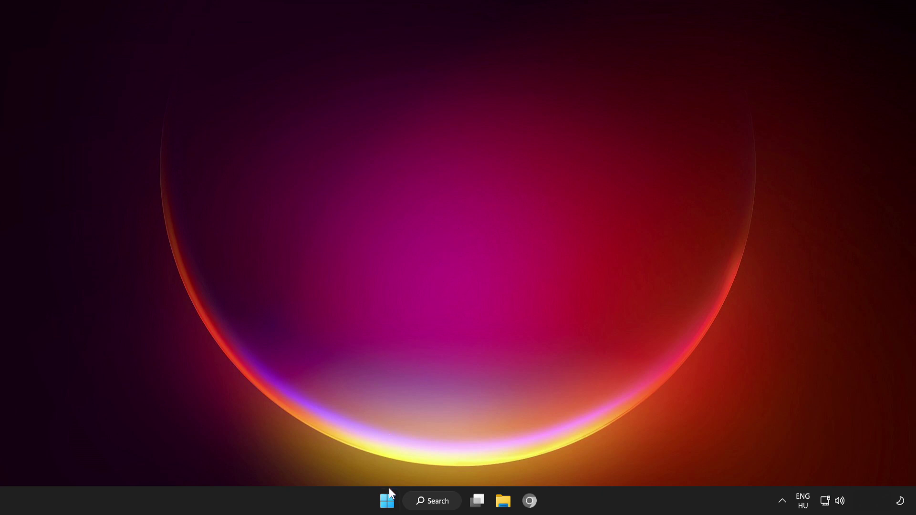
- Launch Task Manager from the Start button's right-click menu
right_click(387, 505)
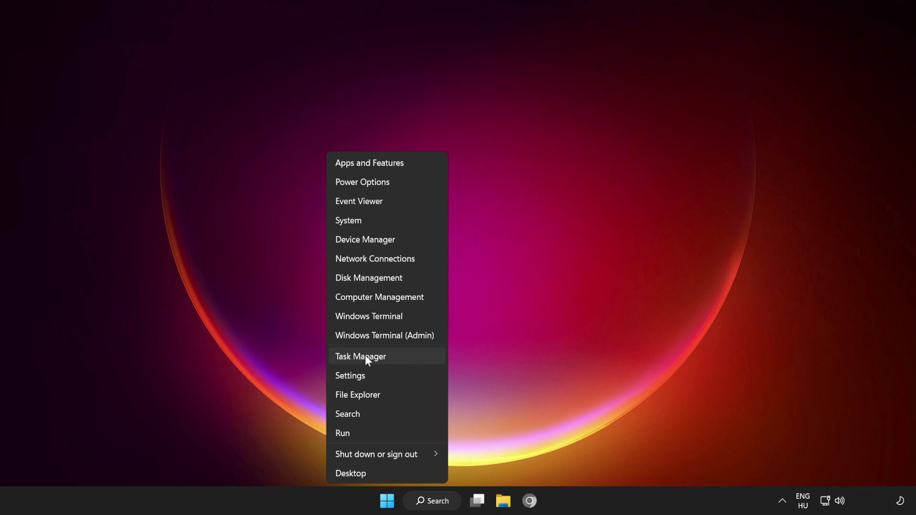
left_click(416, 356)
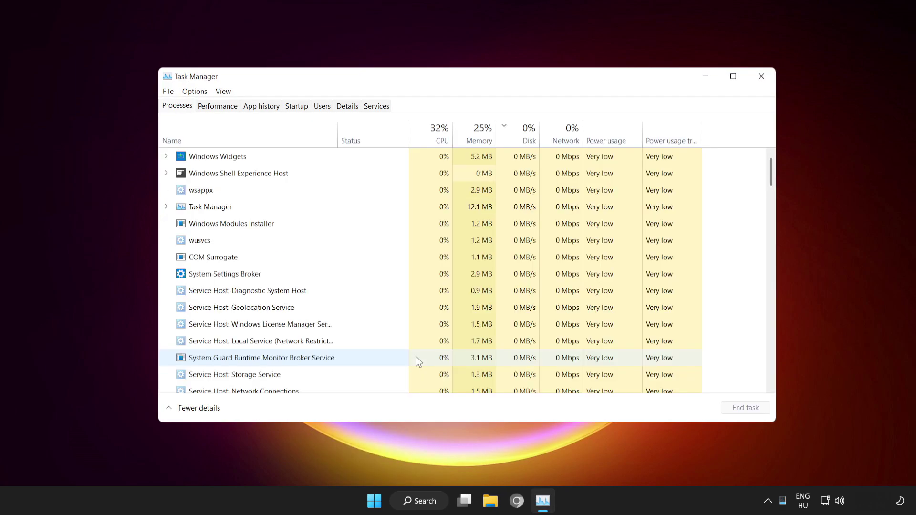
- Disable Cortana, Microsoft Edge, Phone Link and Terminal on the Startup tab, then close Task Manager
left_click(296, 108)
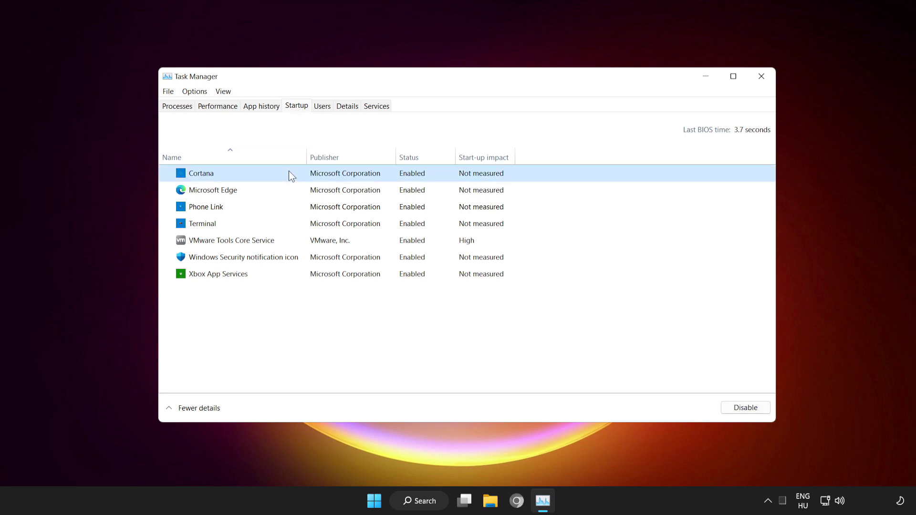
left_click(747, 410)
left_click(269, 191)
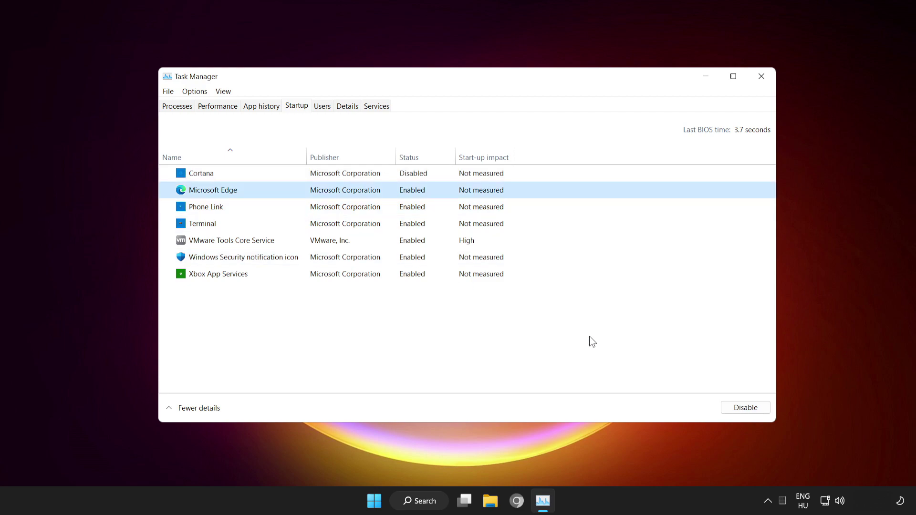
left_click(747, 410)
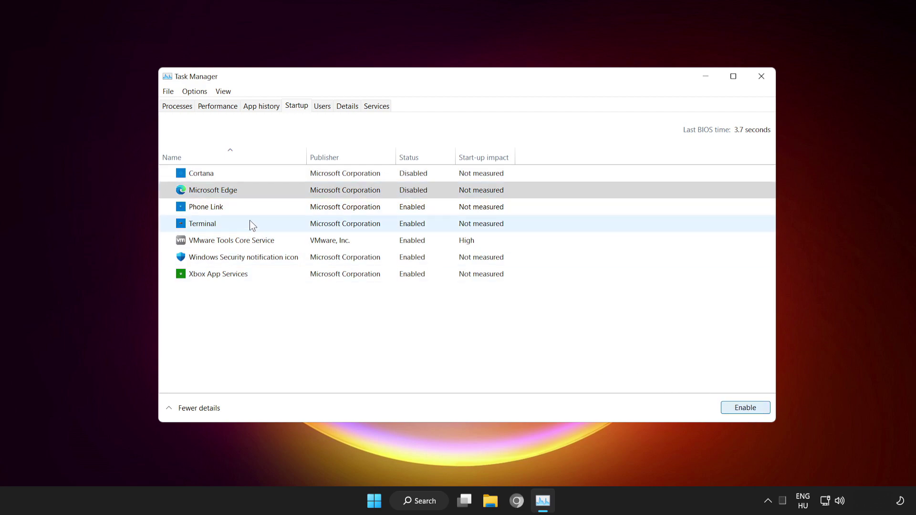
left_click(250, 209)
left_click(739, 409)
left_click(273, 227)
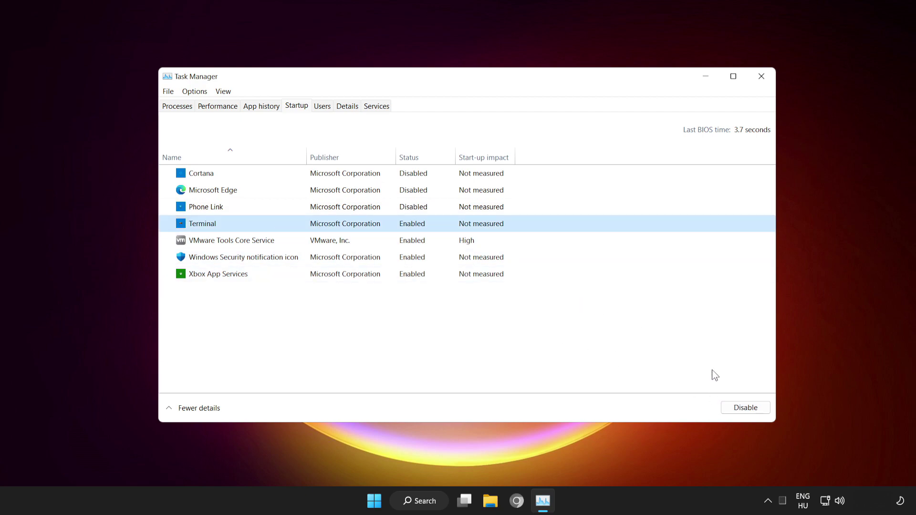
left_click(750, 408)
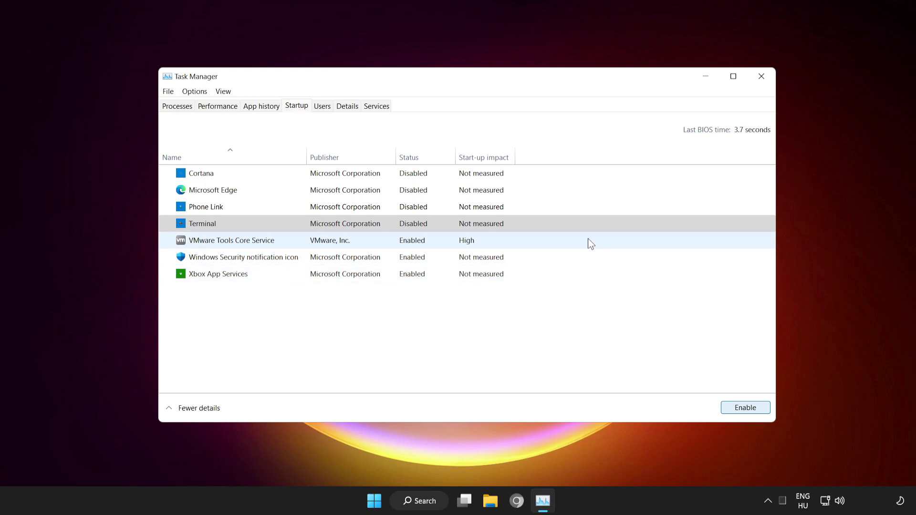
left_click(760, 77)
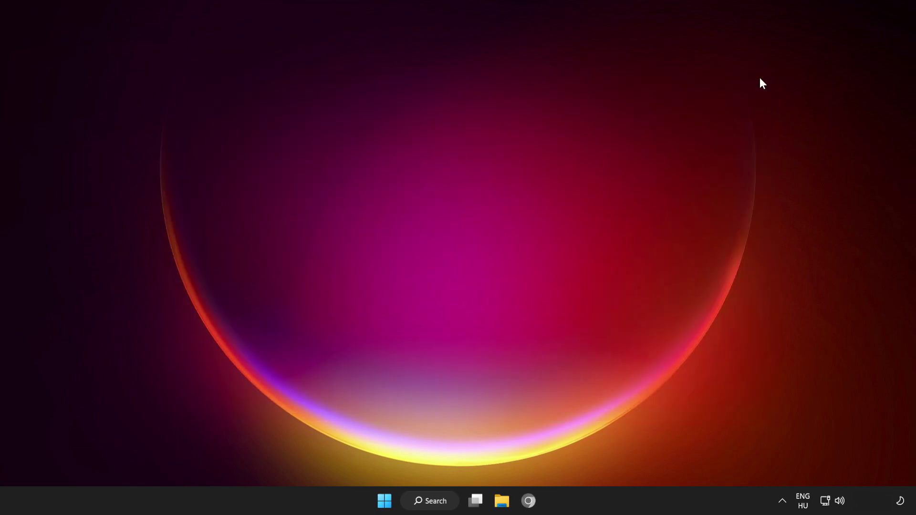
- Bring up the Start menu's power options to restart the computer
left_click(390, 502)
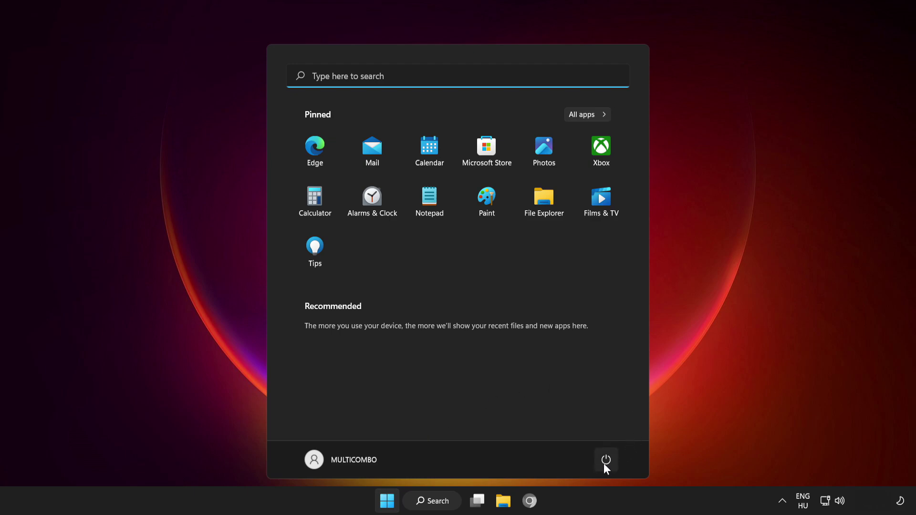
left_click(604, 464)
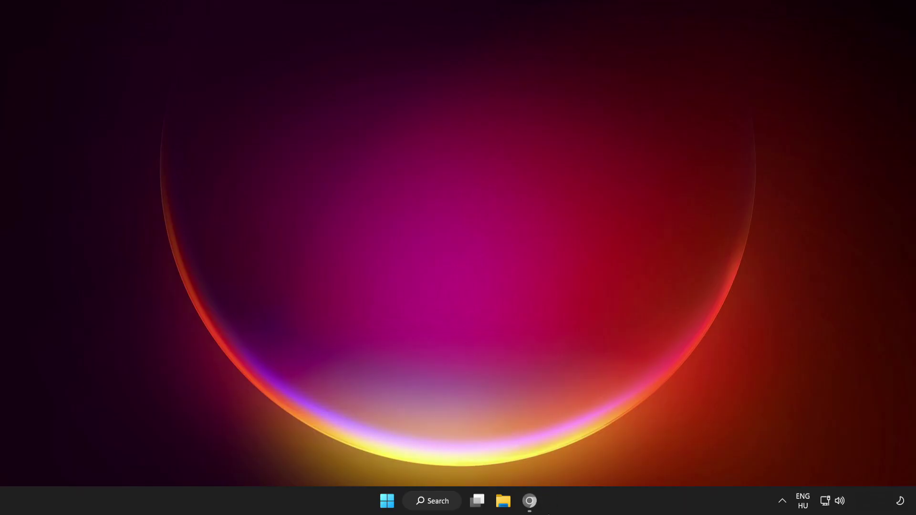
- Back in Chrome, download dxwebsetup.exe, the DirectX End-User Runtime Web Installer
left_click(530, 504)
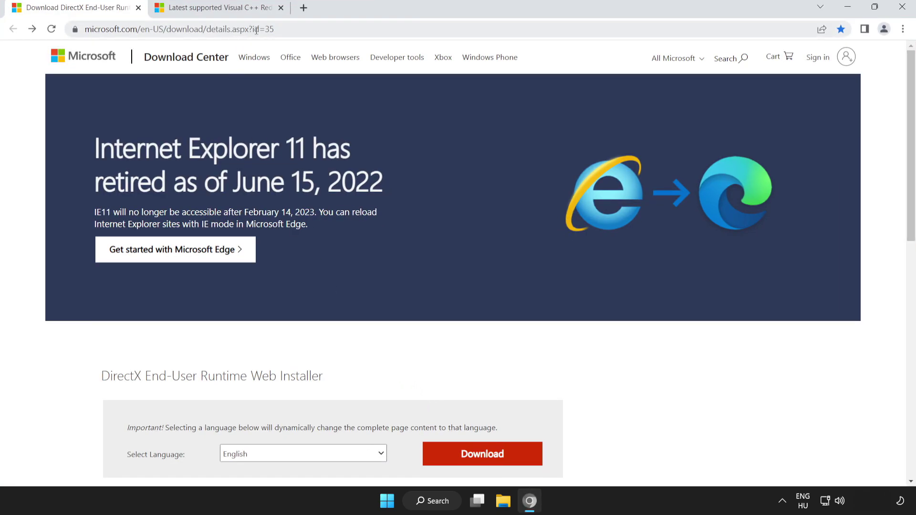
left_click(377, 27)
left_click(377, 27)
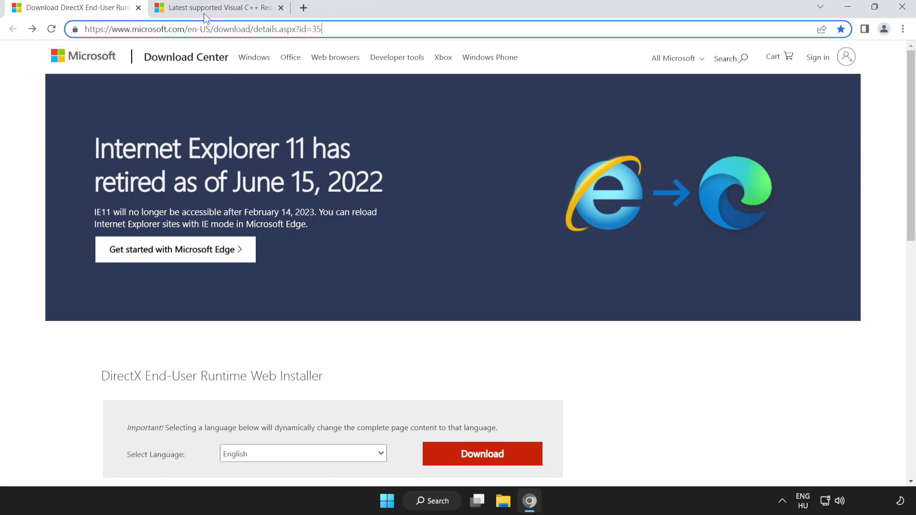
left_click(39, 155)
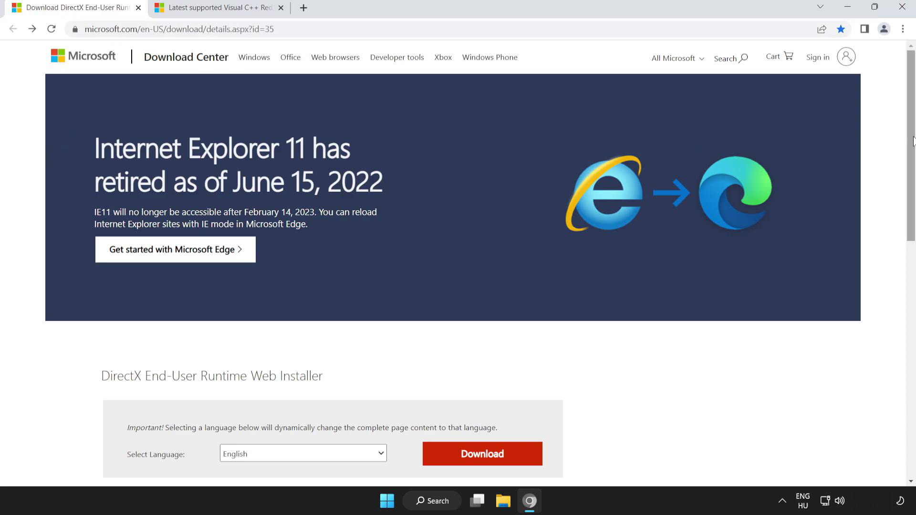
scroll(914, 141, "down", 3)
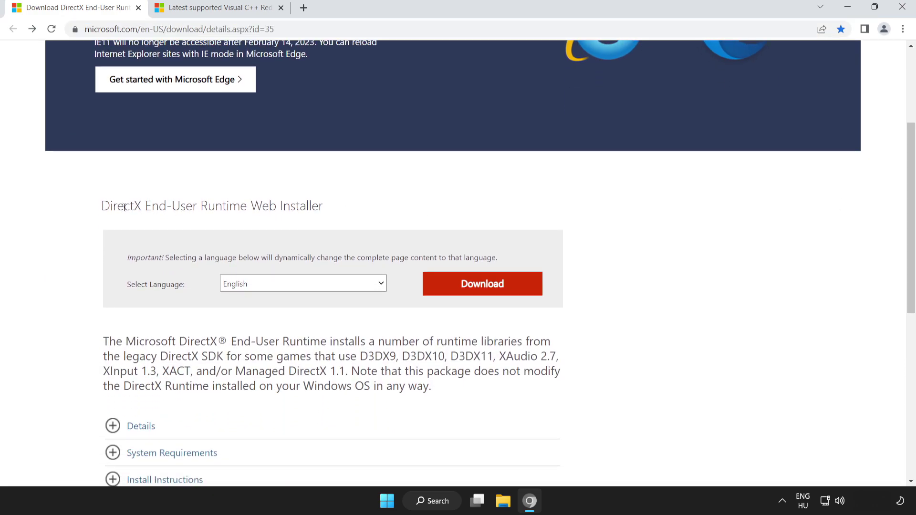
left_click_drag(68, 209, 405, 208)
left_click(408, 208)
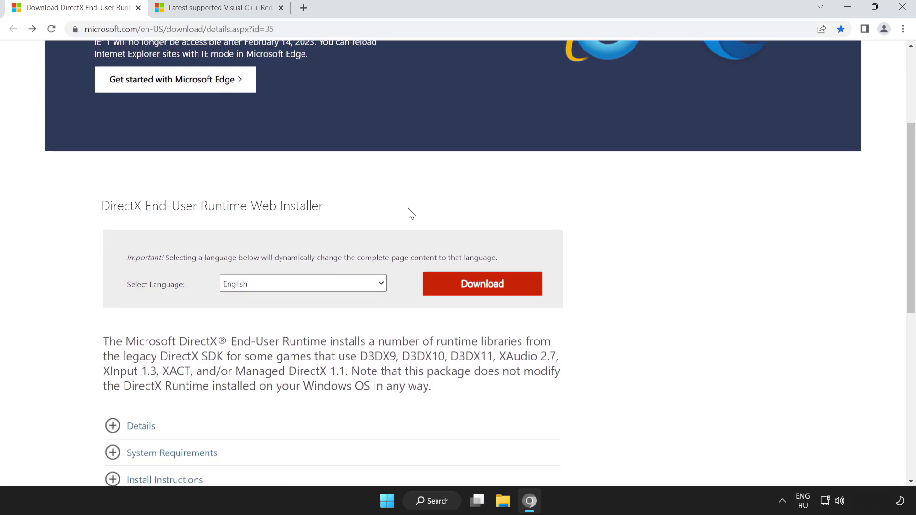
left_click(461, 292)
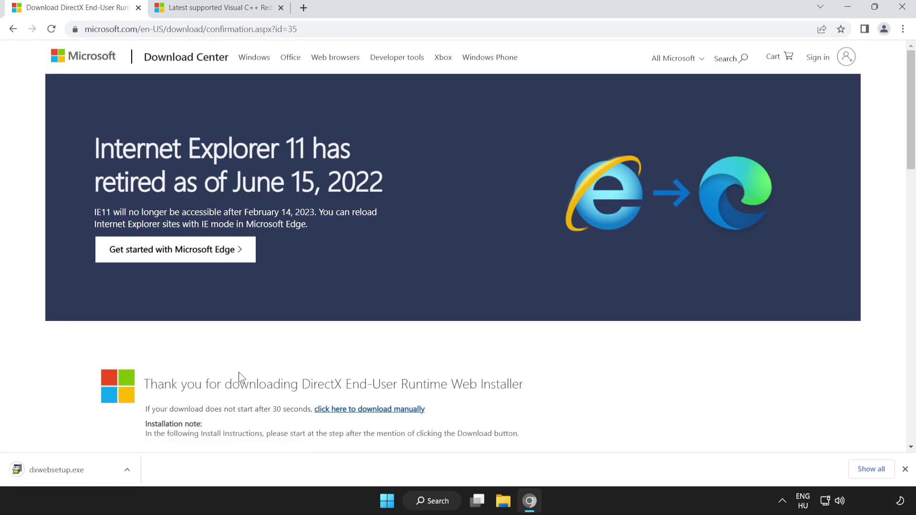
- Run dxwebsetup.exe, accept the license, leave the Bing Bar unchecked, and finish DirectX Setup
left_click(79, 472)
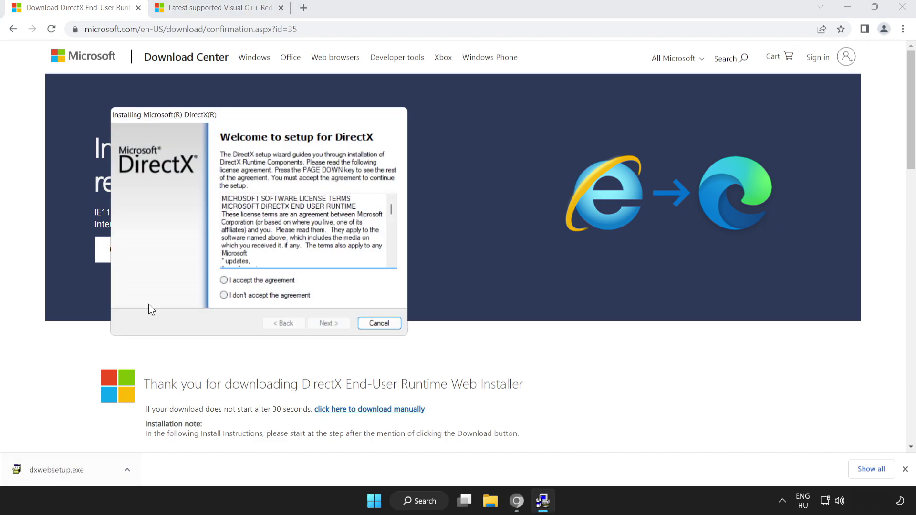
left_click_drag(230, 116, 417, 152)
left_click_drag(579, 246, 578, 300)
left_click(411, 316)
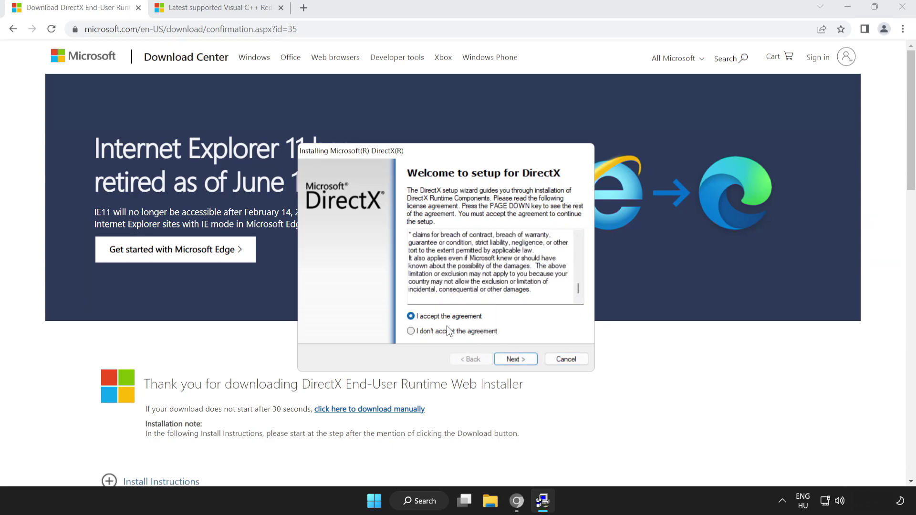
left_click(511, 359)
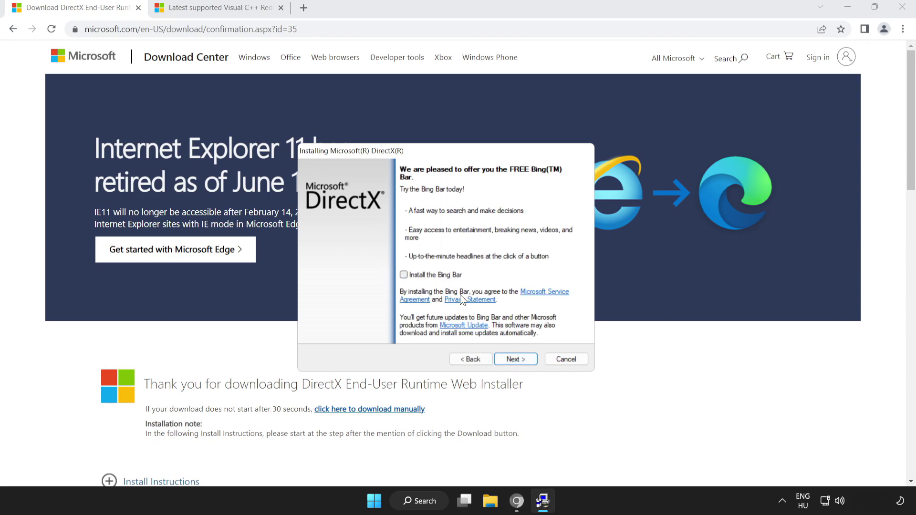
left_click(514, 359)
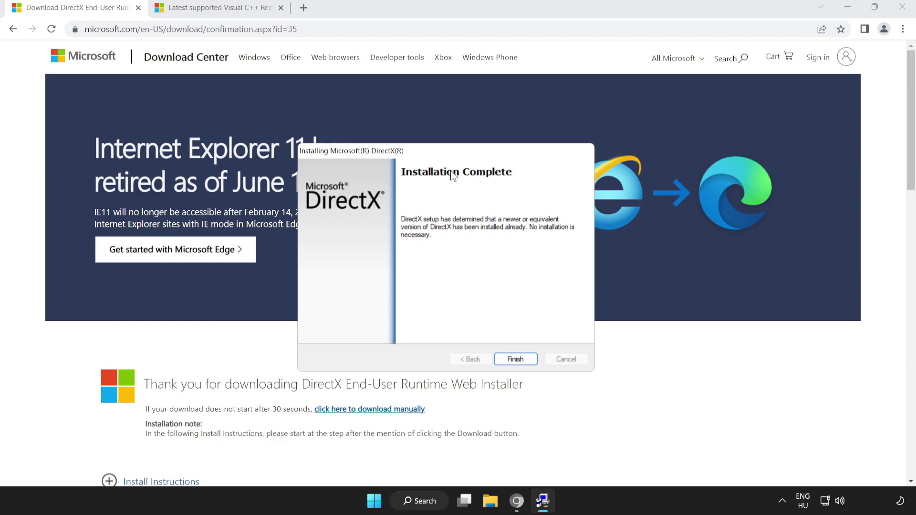
left_click(514, 359)
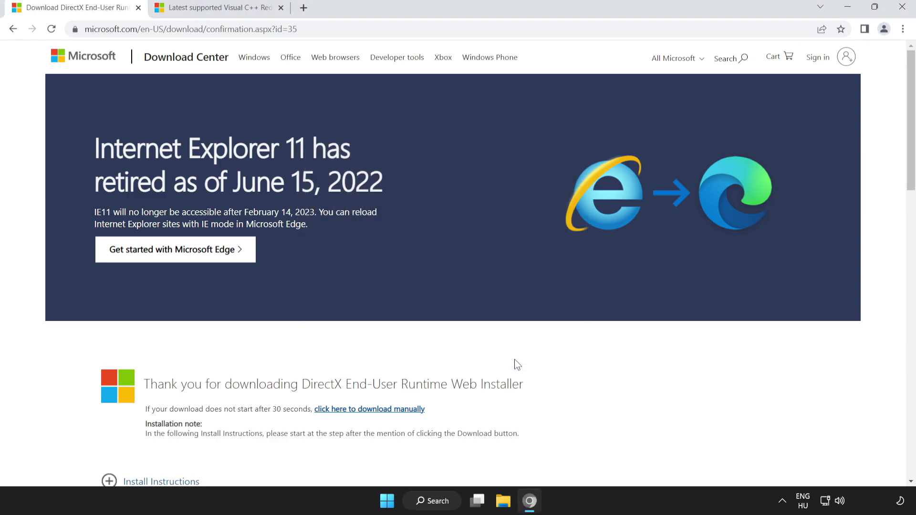
- Close the DirectX tab and scroll to the Visual Studio 2015–2022 redistributable table
left_click(138, 8)
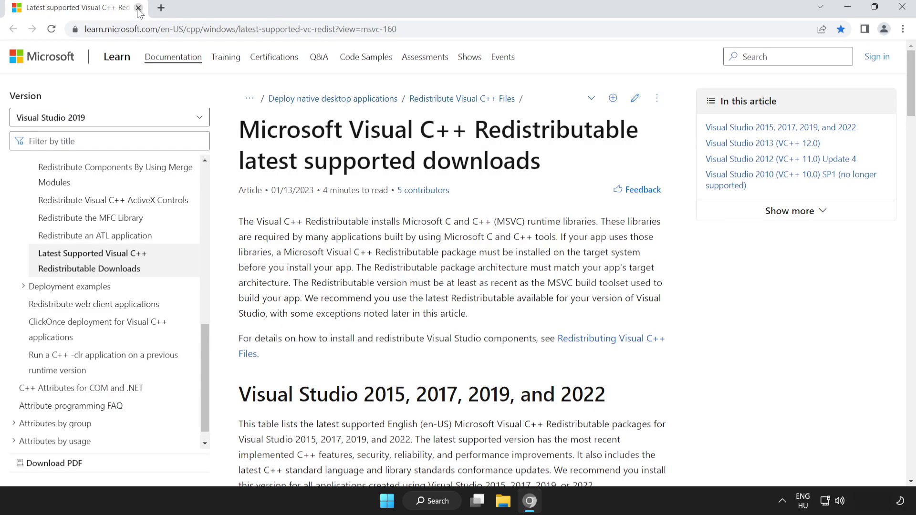
left_click_drag(405, 30, 73, 30)
left_click(217, 128)
left_click_drag(913, 94, 913, 138)
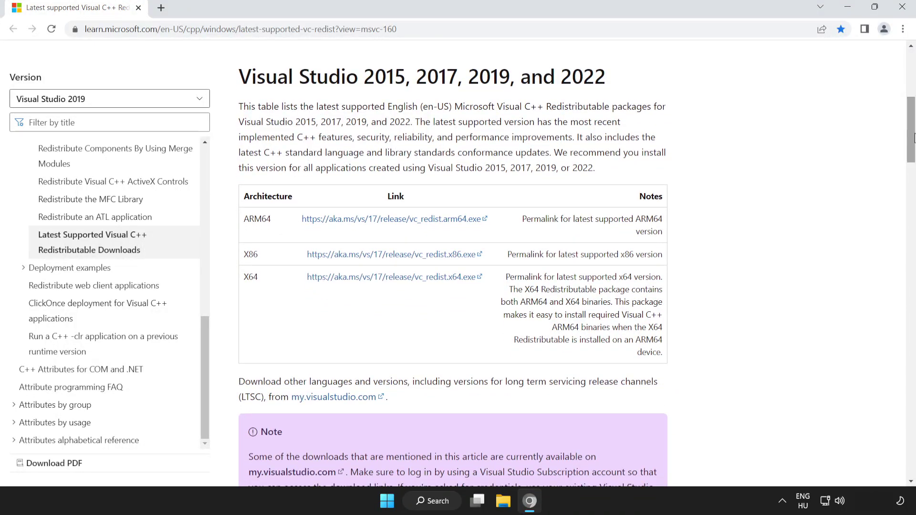
left_click_drag(243, 219, 620, 291)
left_click(620, 291)
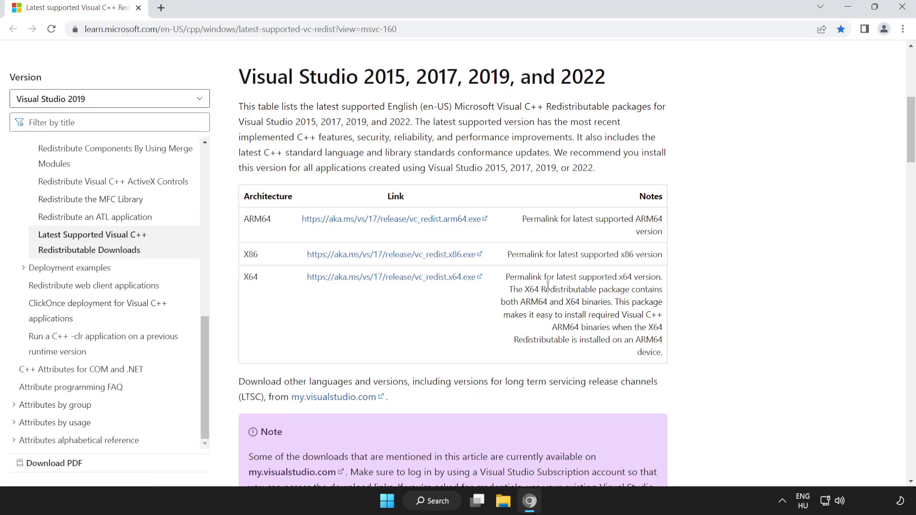
- Download the ARM64, X86 and X64 vc_redist installers from the table
left_click(374, 223)
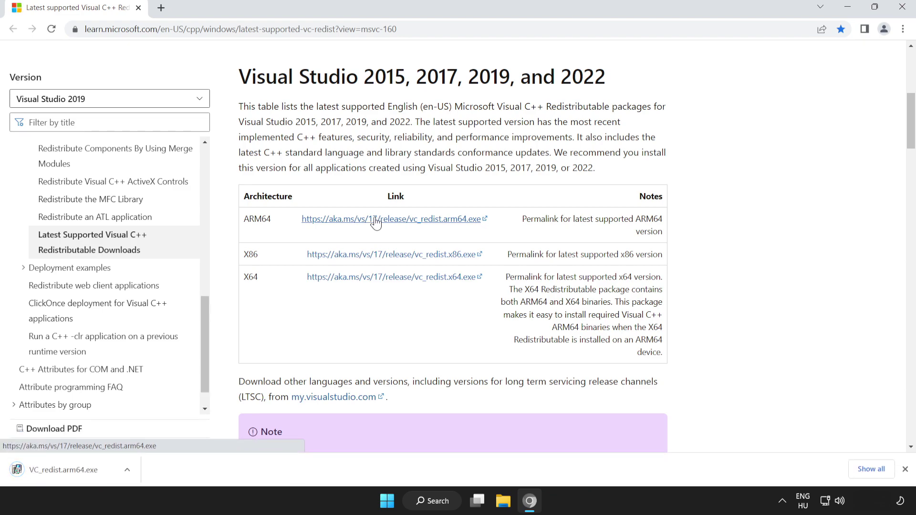
left_click(398, 257)
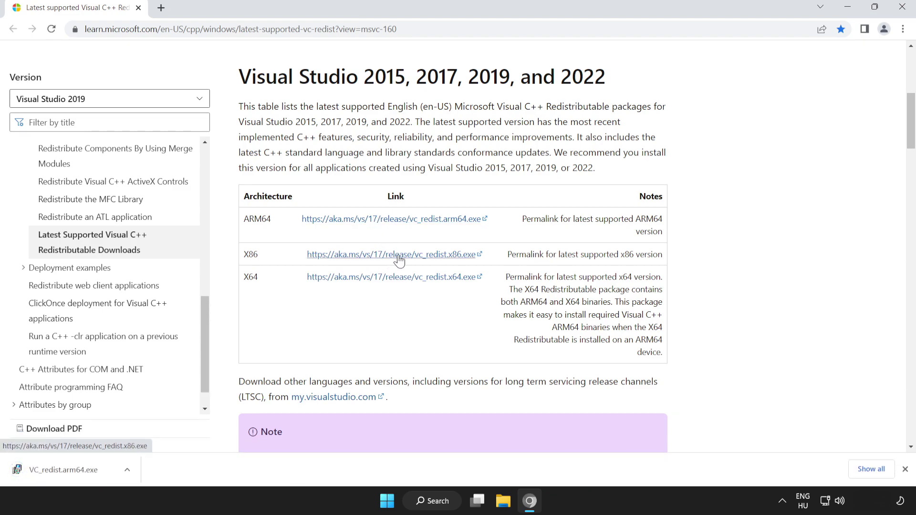
left_click(394, 281)
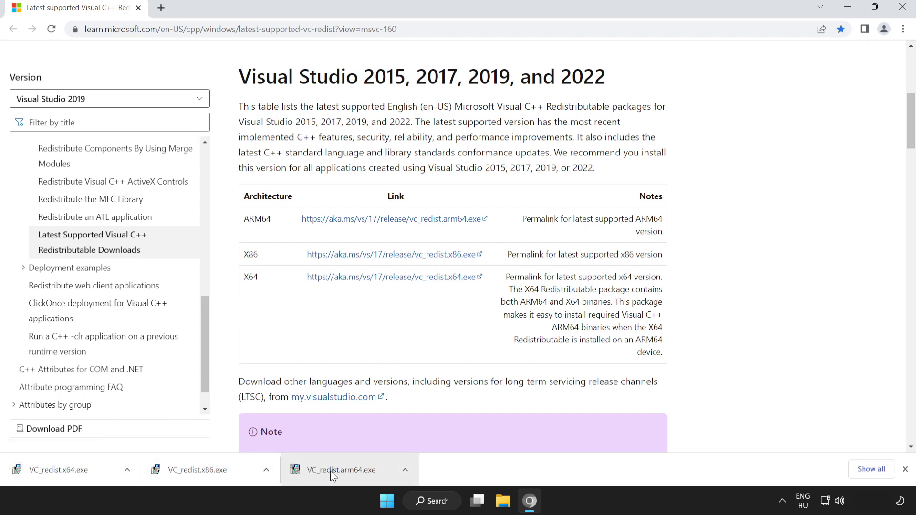
- Try installing VC_redist.arm64.exe, which fails on this processor, and dismiss the error
left_click(350, 470)
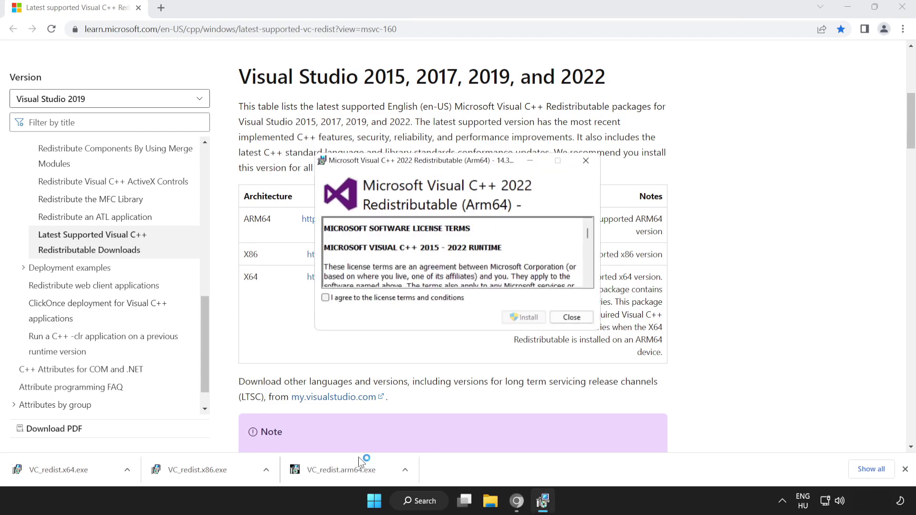
left_click_drag(587, 233, 588, 283)
left_click(325, 298)
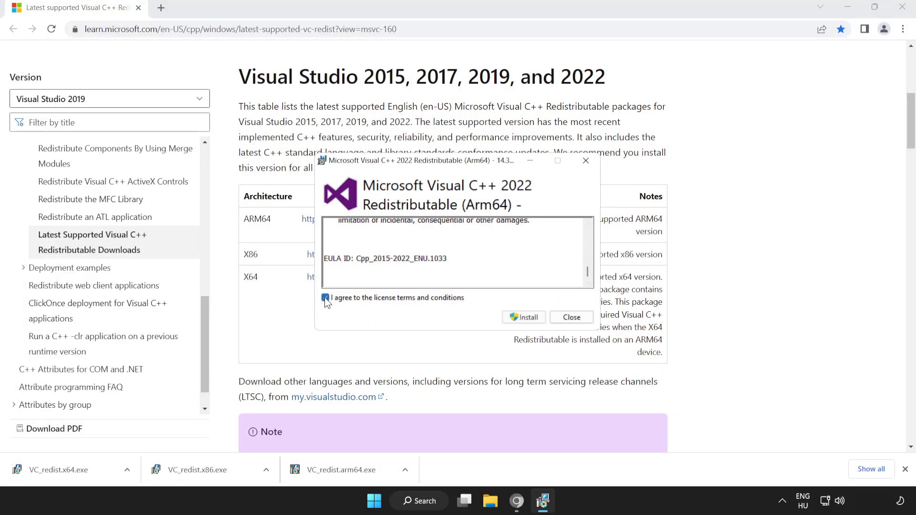
left_click(522, 318)
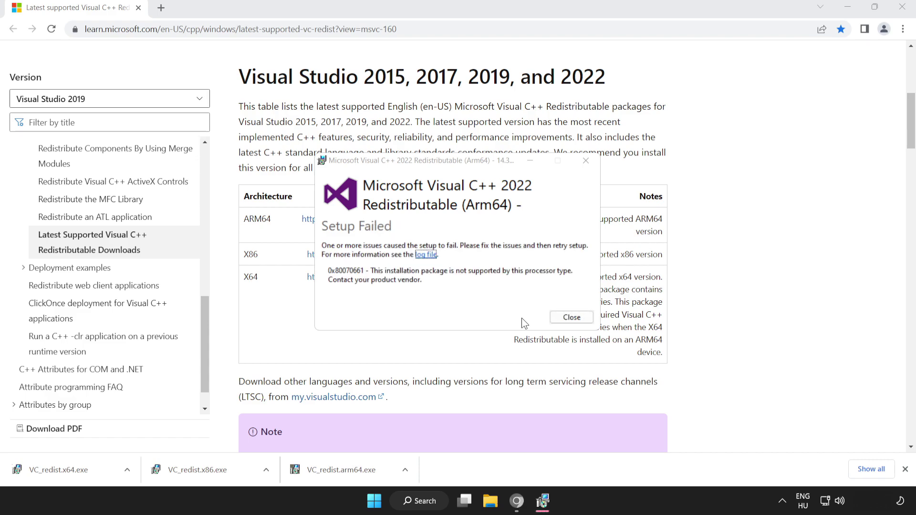
left_click(567, 318)
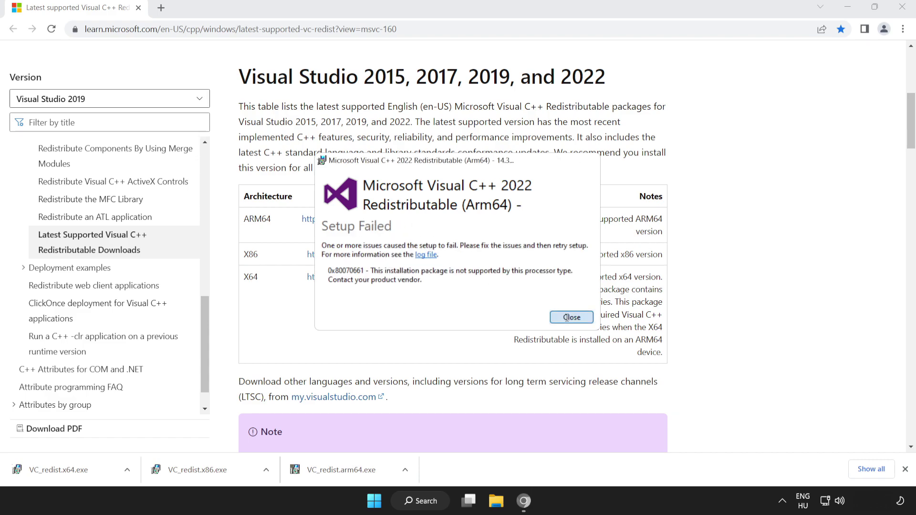
- Install VC_redist.x86.exe and VC_redist.x64.exe, closing each setup after success
left_click(215, 471)
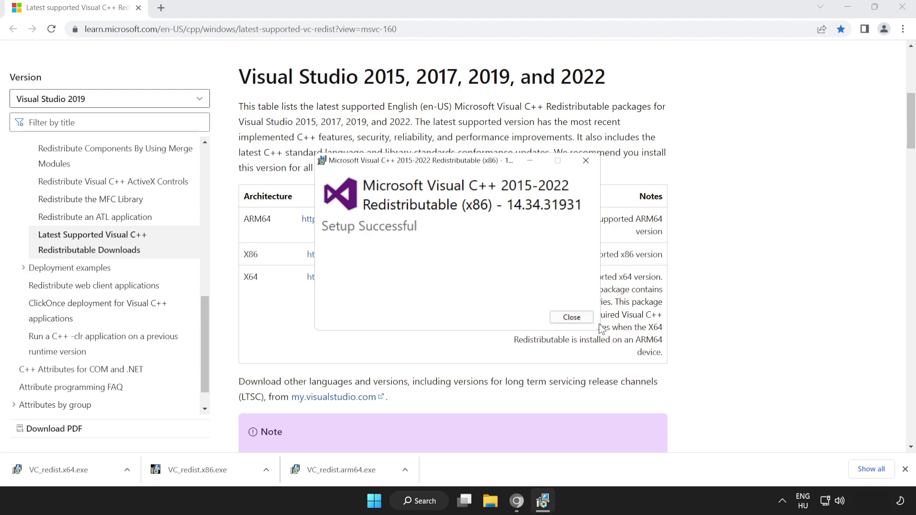
left_click(572, 318)
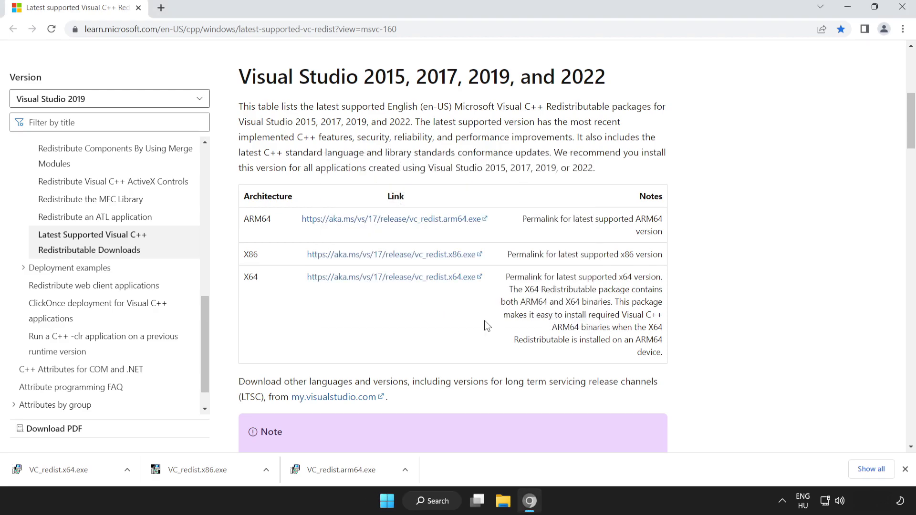
left_click(79, 471)
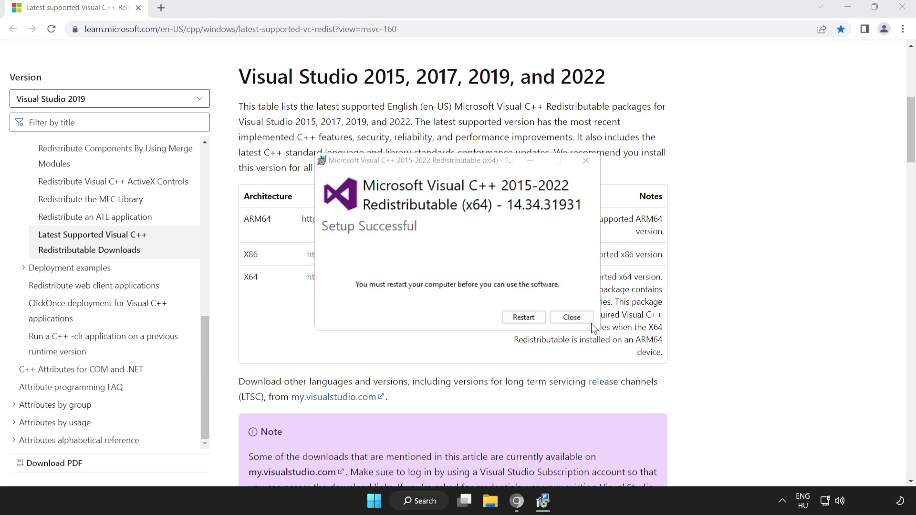
left_click(570, 317)
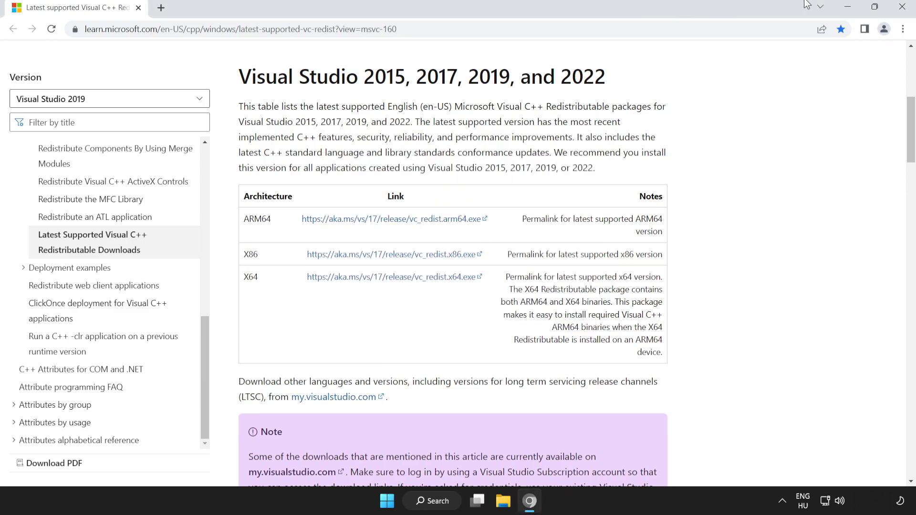
- Close Chrome and bring up the Start menu's power options
left_click(901, 10)
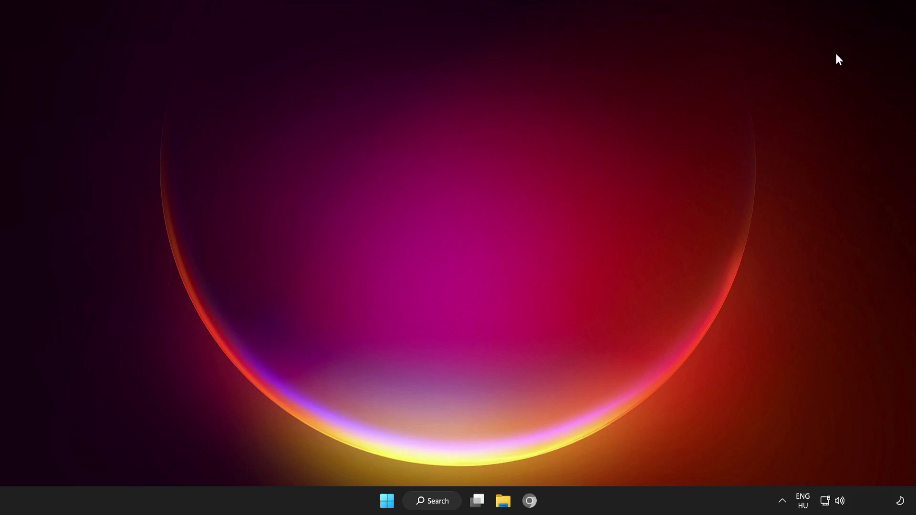
left_click(384, 496)
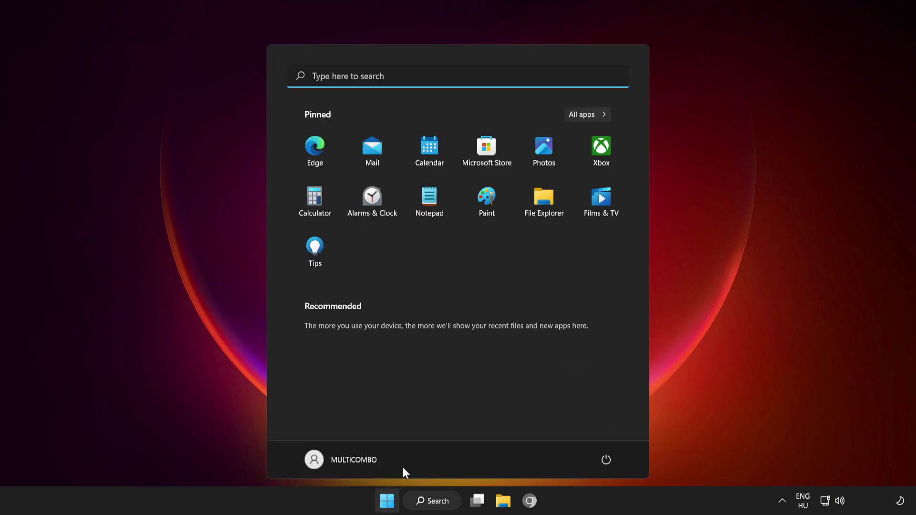
left_click(604, 461)
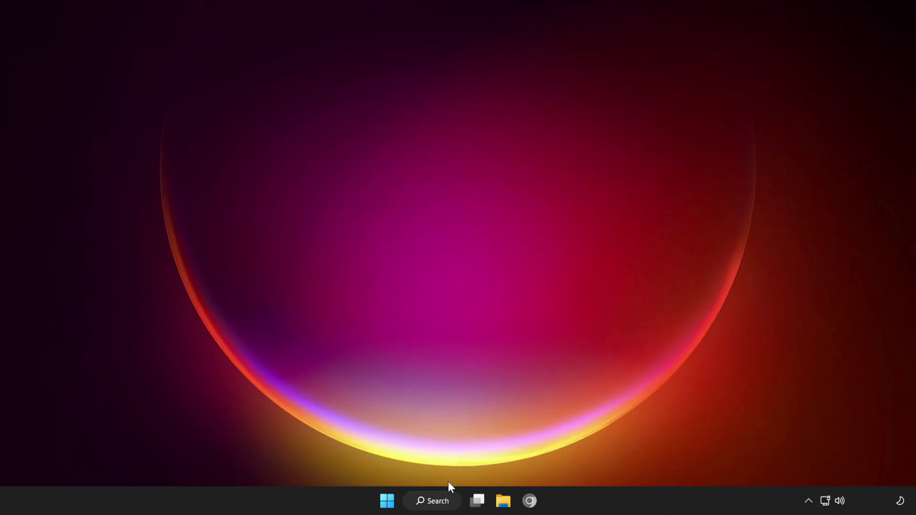
- Search for 'cmd' and bring up Command Prompt's extra launch options
left_click(432, 500)
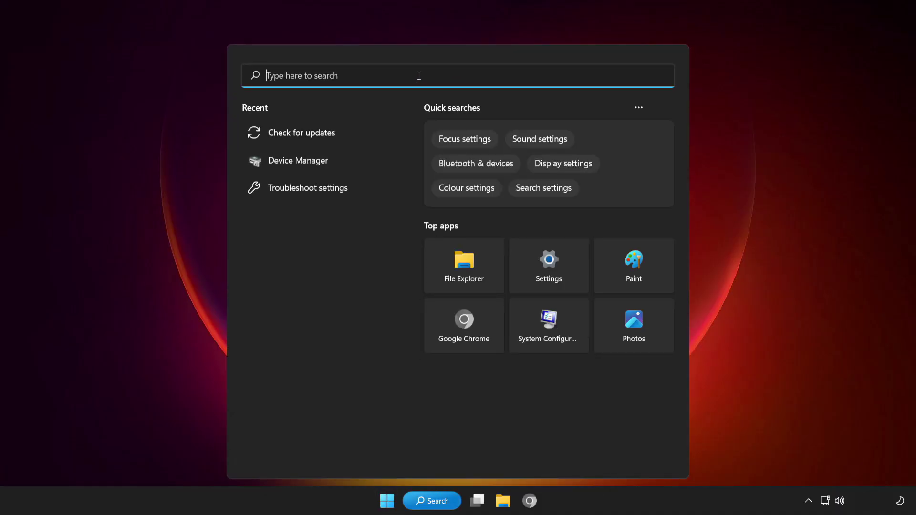
type("cmd")
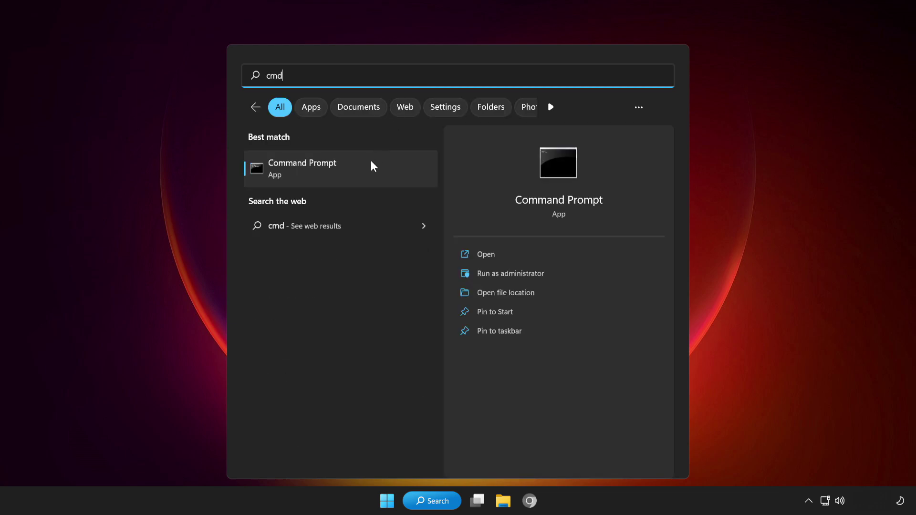
right_click(362, 175)
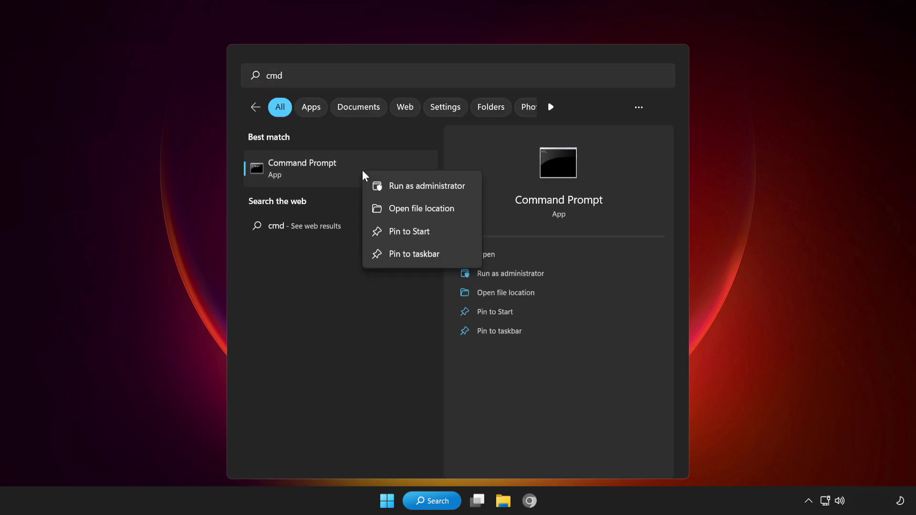
- In an administrator Command Prompt, run sfc /scannow, then close the window when done
left_click(411, 186)
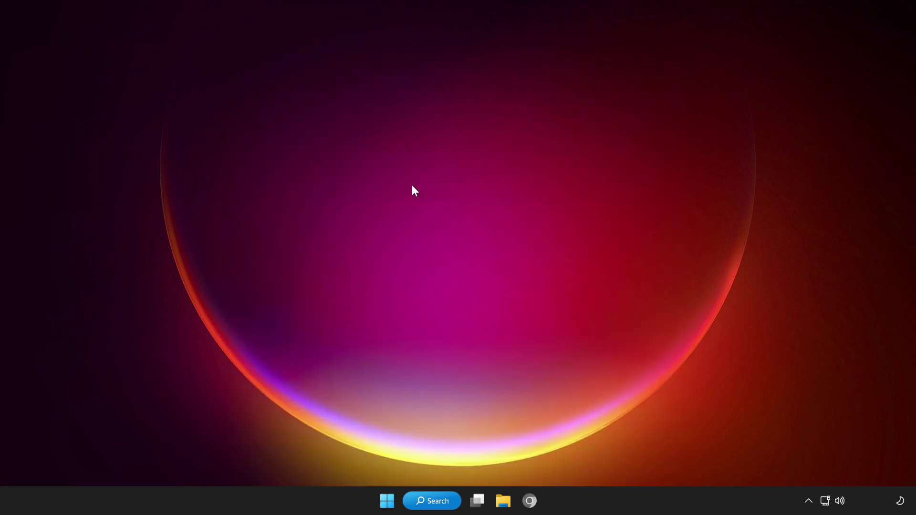
left_click_drag(335, 44, 500, 95)
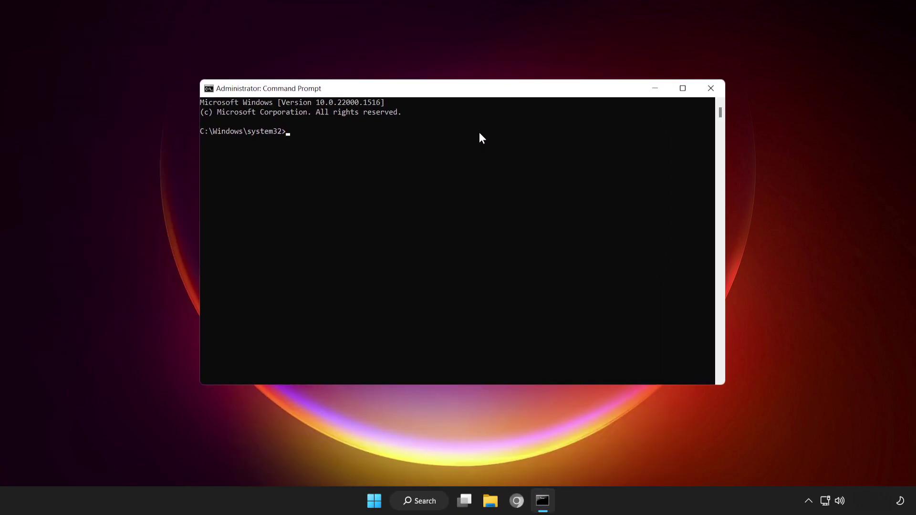
type("fc /scannow")
key("Return")
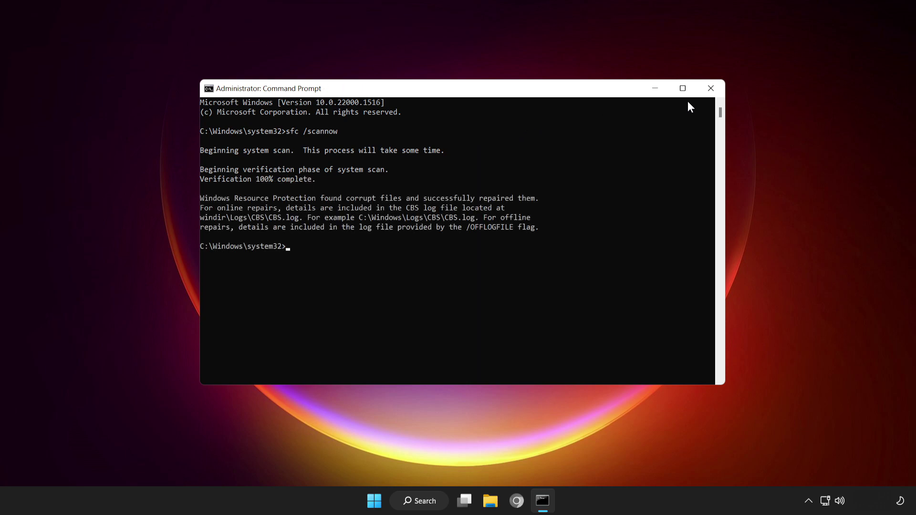
left_click(710, 89)
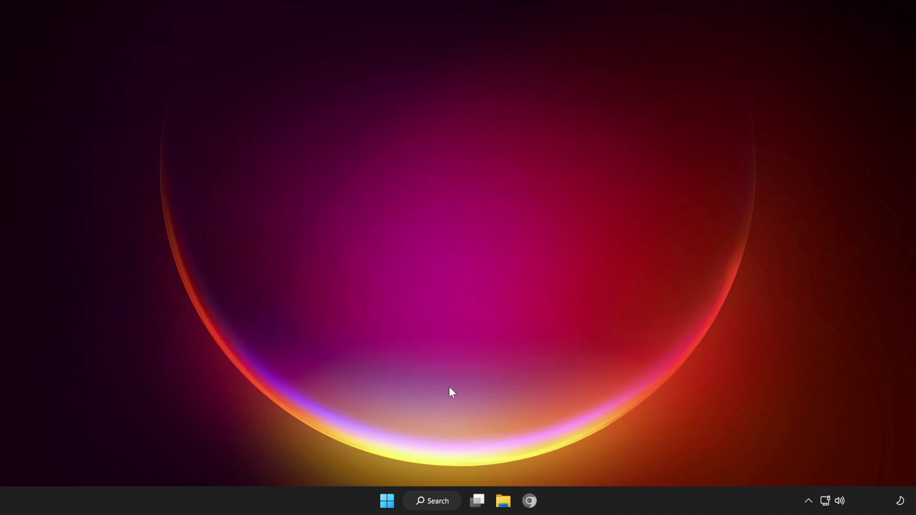
- Search for 'windows security' and launch the Windows Security app
left_click(438, 501)
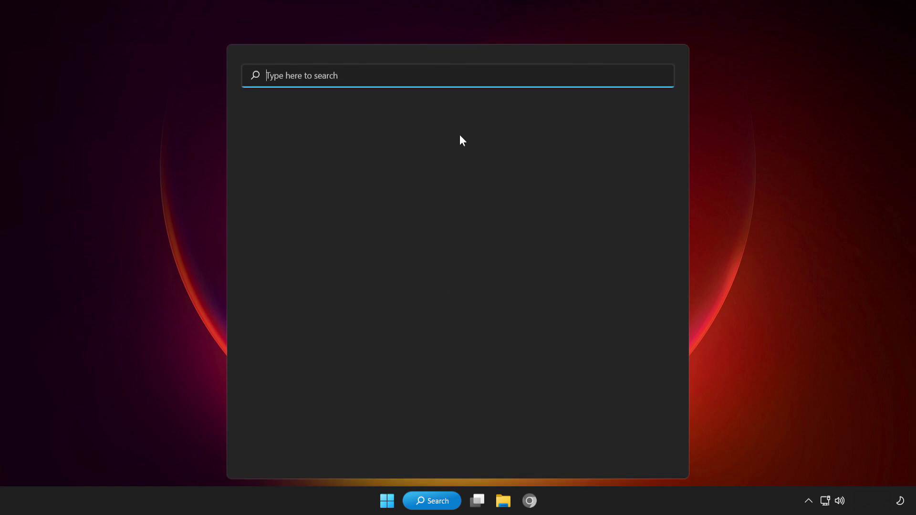
type("win")
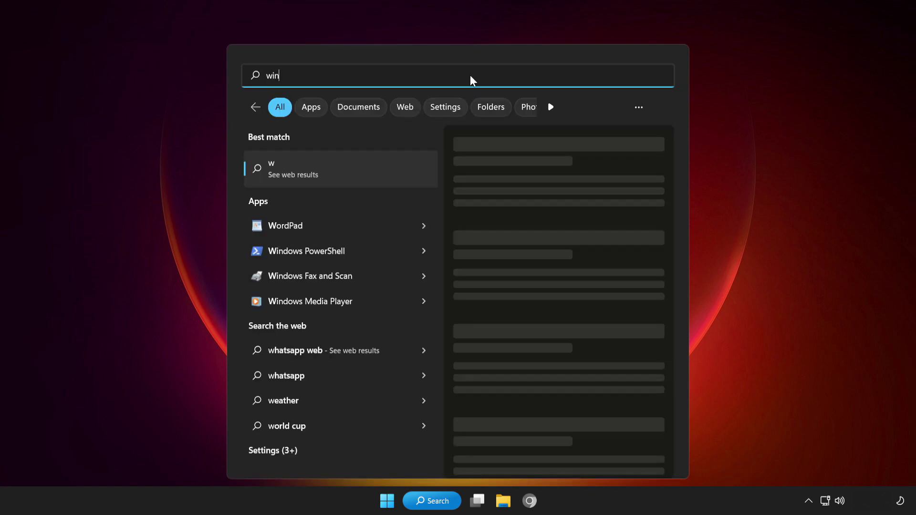
type("dows securi")
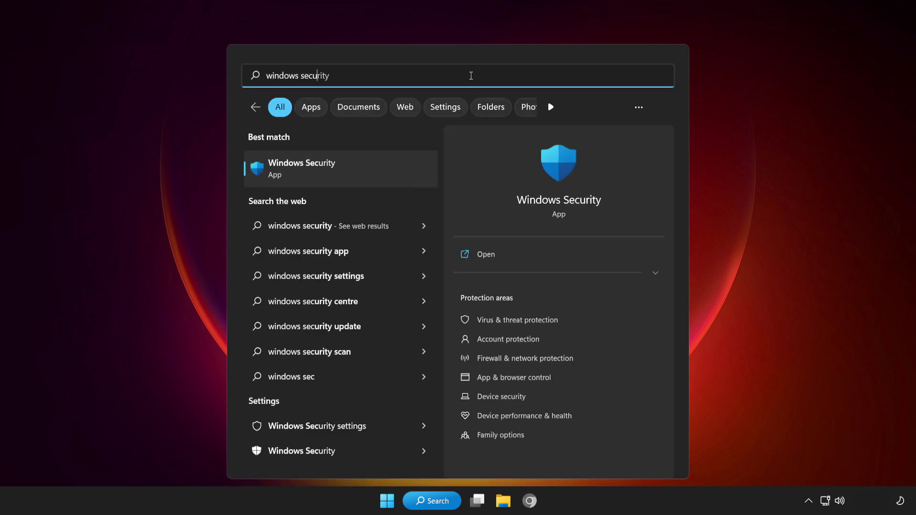
type("ty")
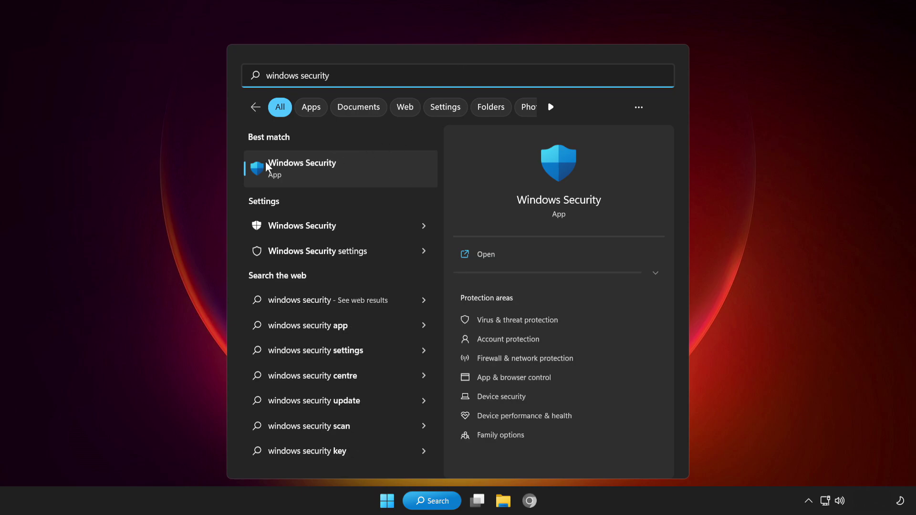
left_click(367, 165)
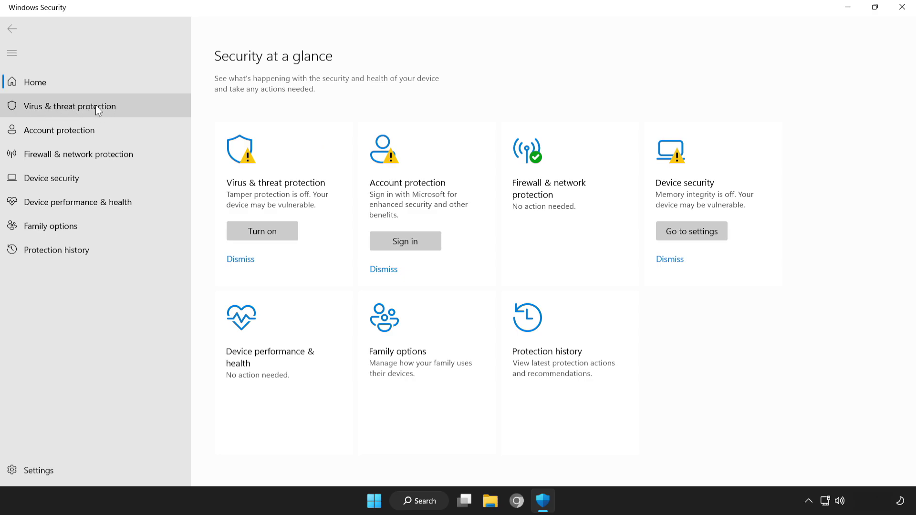
- Go to Virus & threat protection, Manage settings, then Add or remove exclusions
left_click(127, 105)
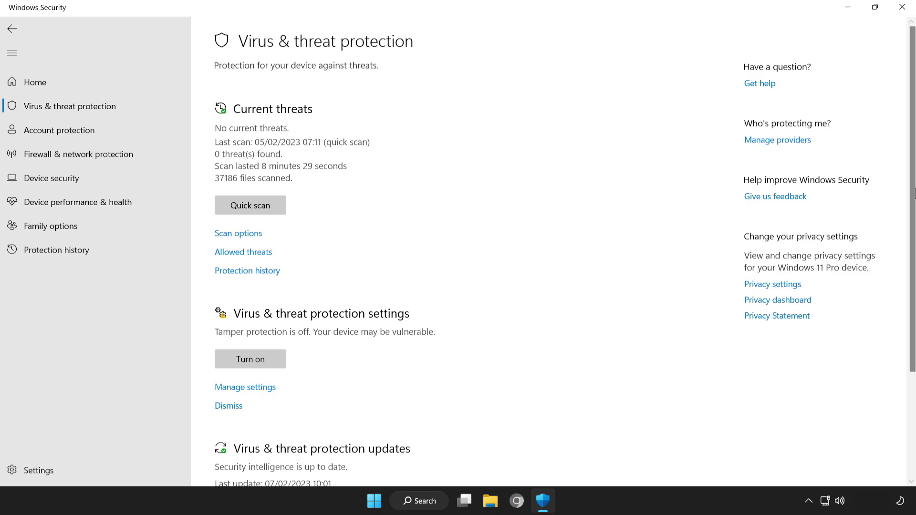
scroll(914, 200, "down", 1)
scroll(914, 201, "down", 3)
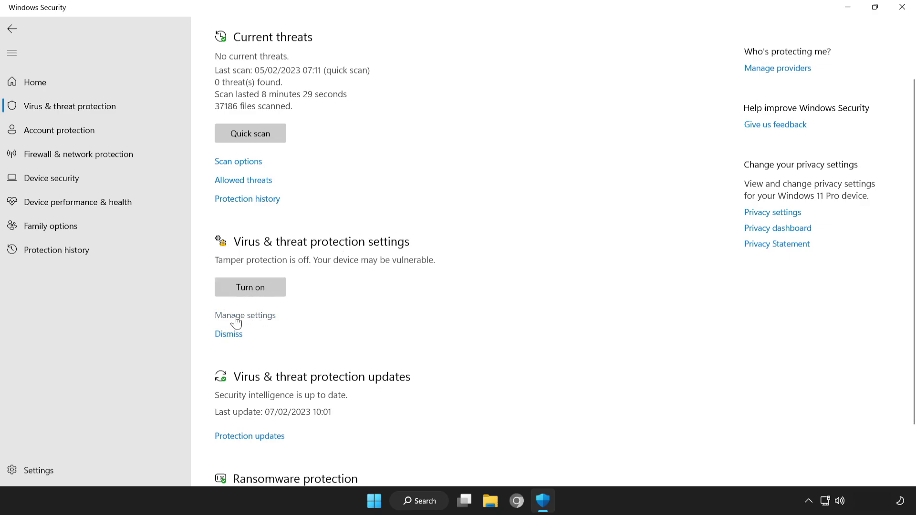
left_click(254, 316)
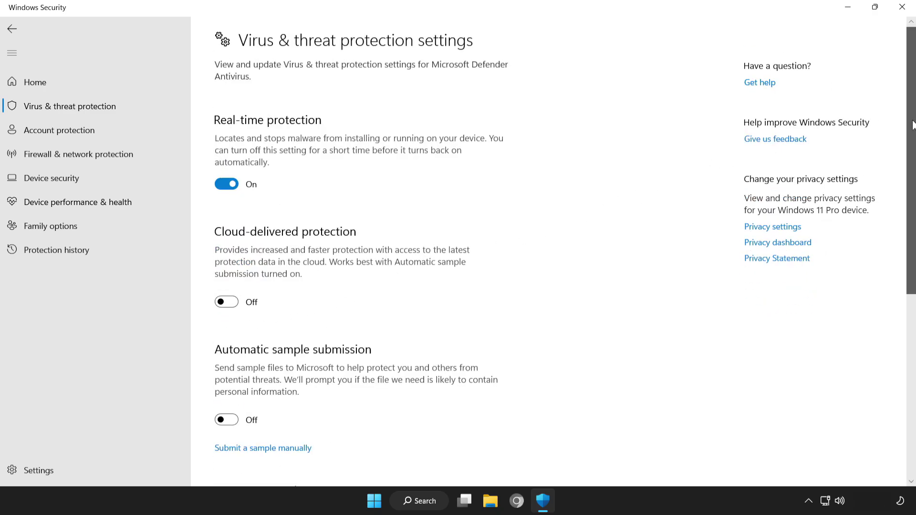
left_click_drag(912, 125, 913, 321)
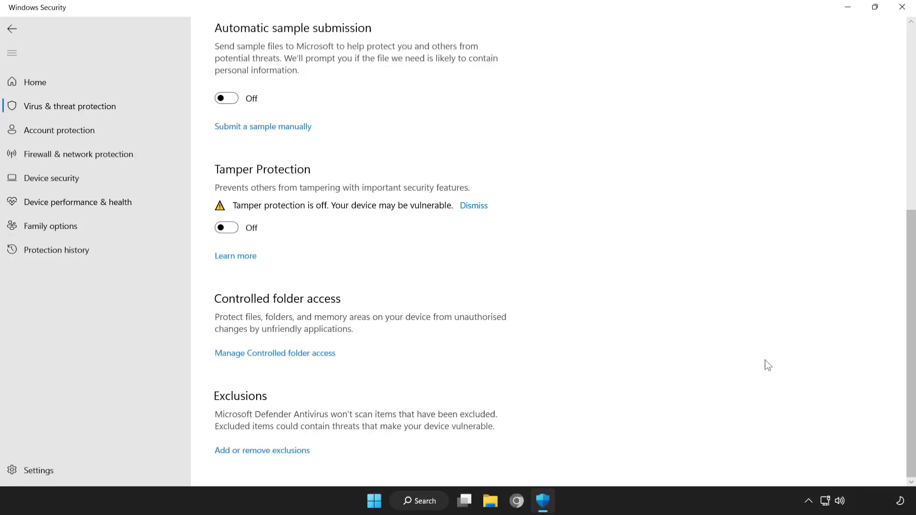
left_click(275, 453)
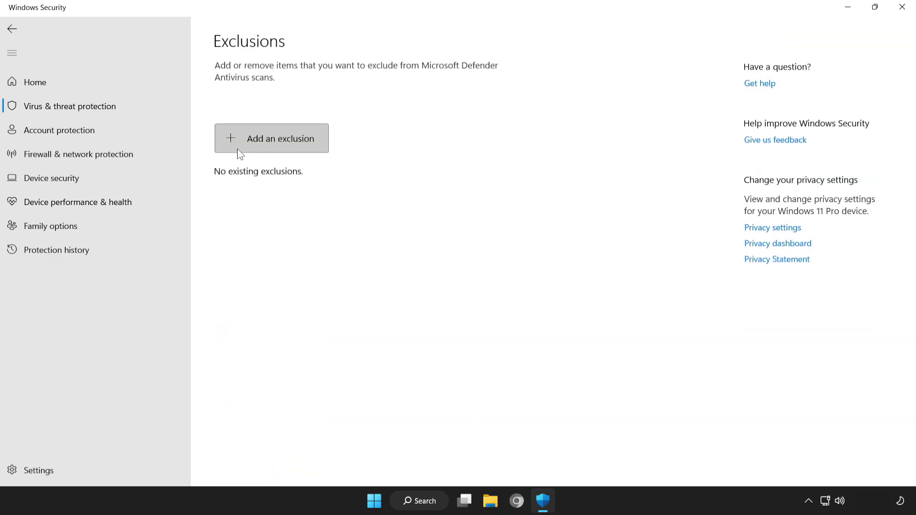
- Add a File exclusion for the NOT WORKING APP shortcut in Program Files (x86)
left_click(266, 140)
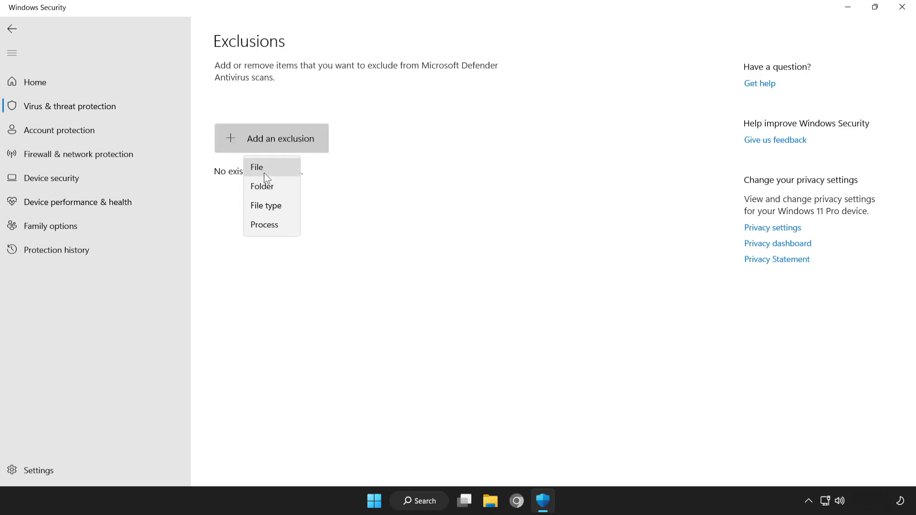
left_click(278, 167)
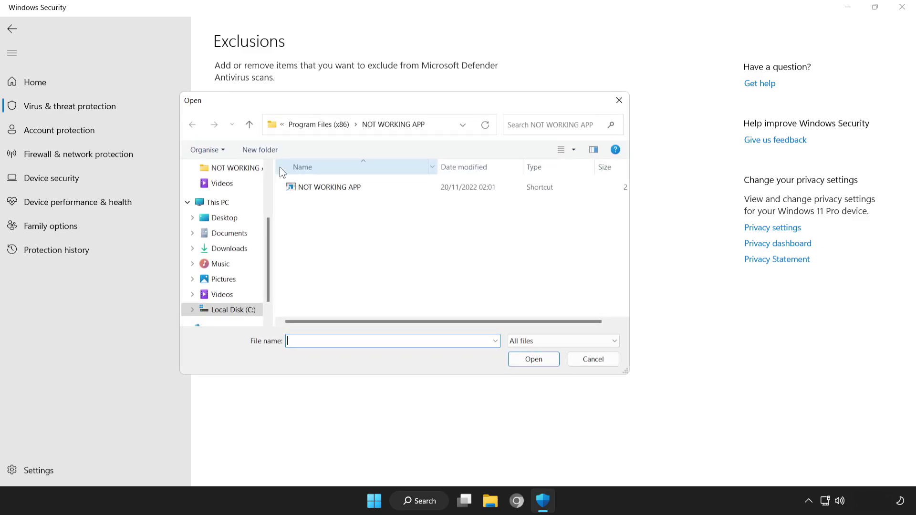
left_click(292, 186)
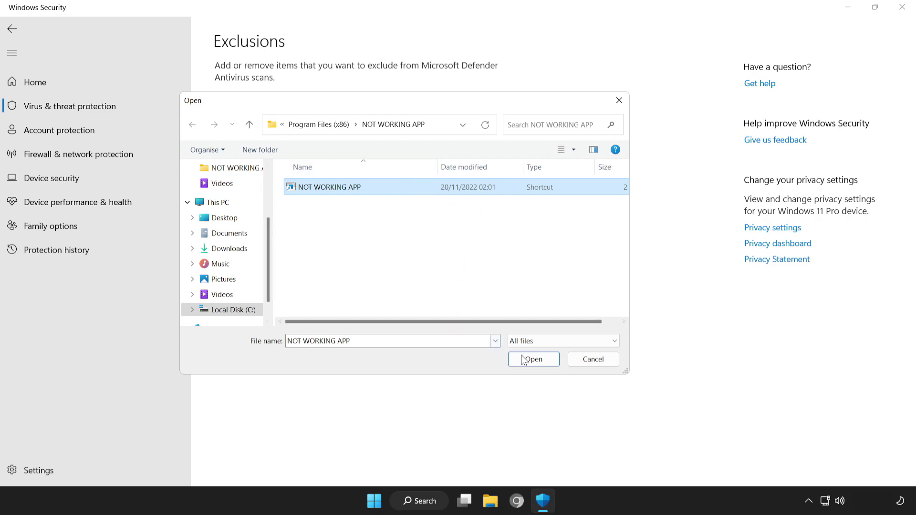
left_click(538, 363)
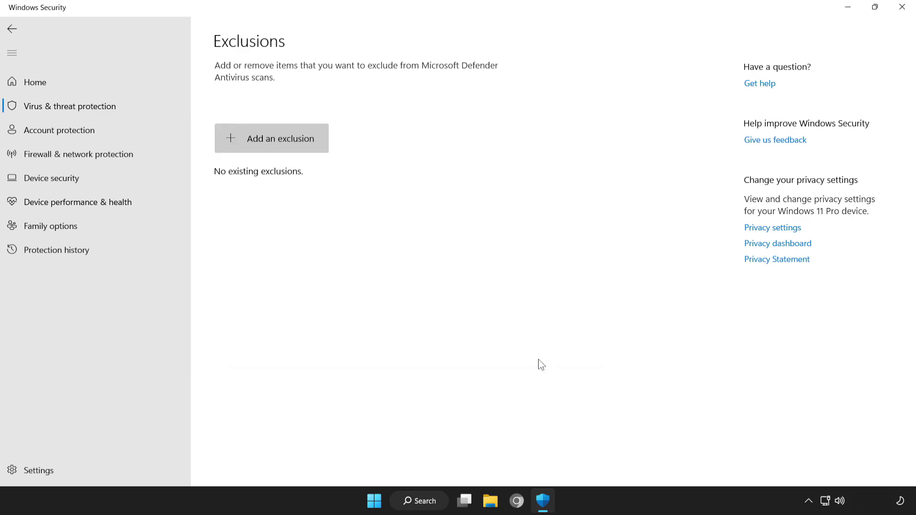
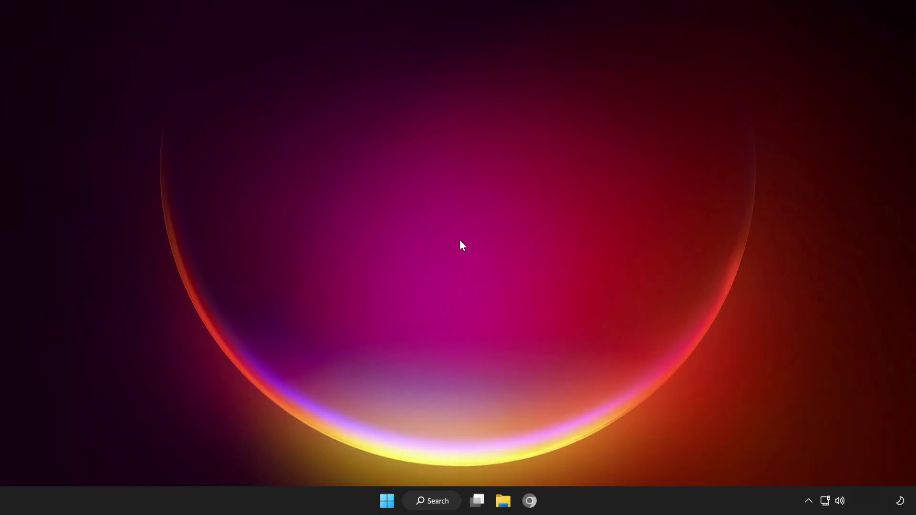
- Open the Start menu's power options showing Sleep, Shut down and Restart
left_click(386, 500)
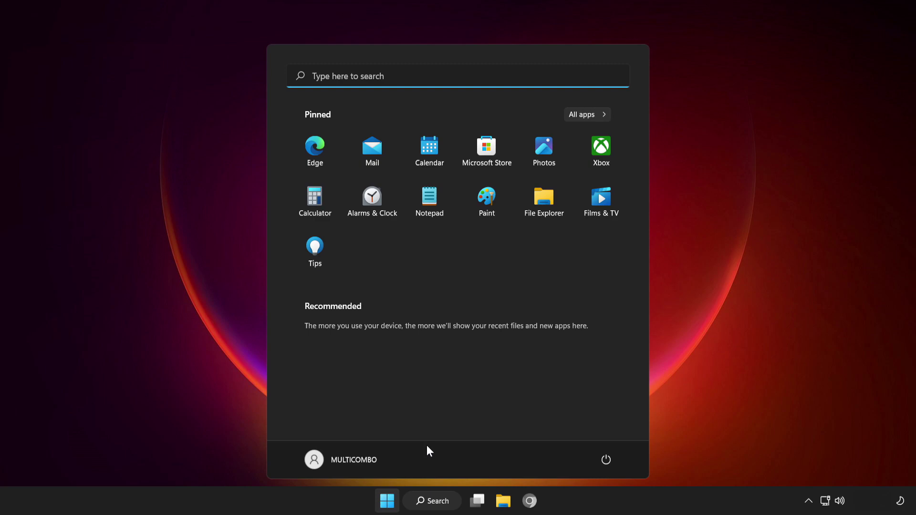
left_click(606, 460)
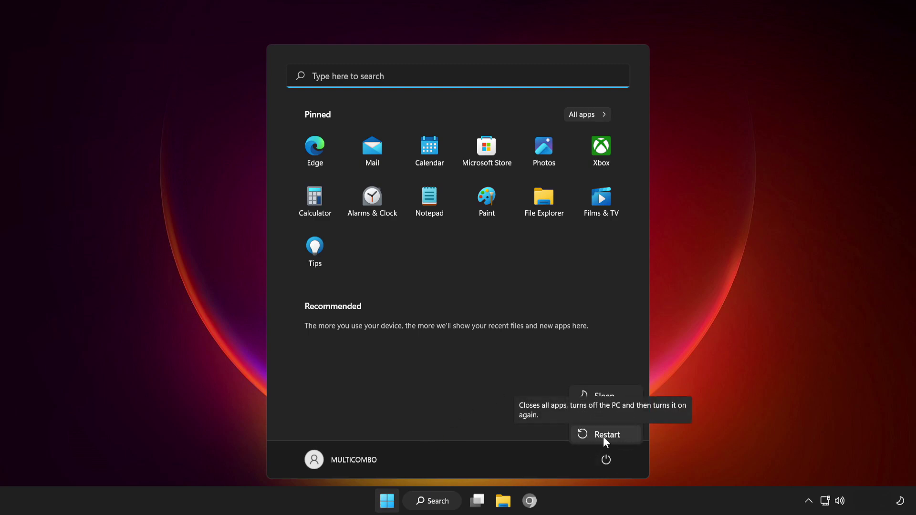